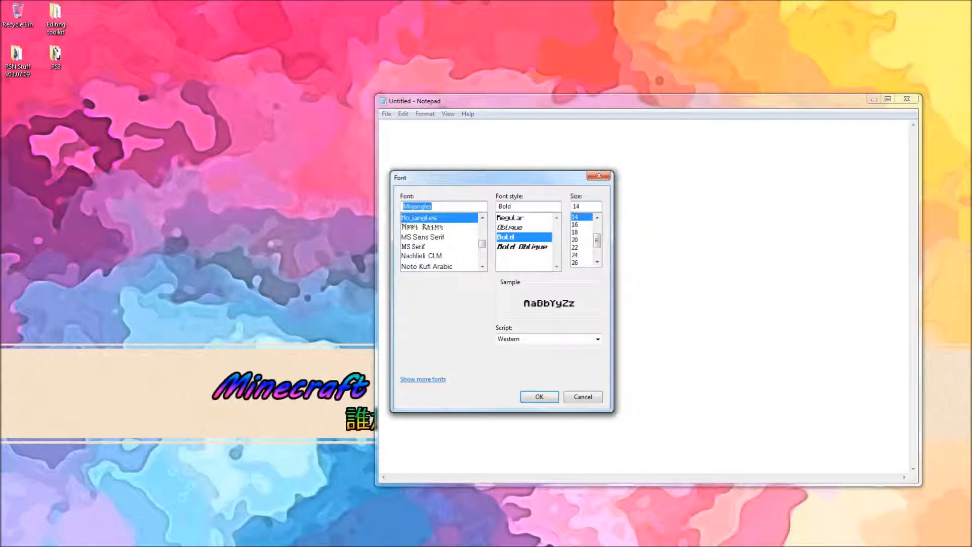
# - Set the Notepad font size to 20 and write "Hello Everyone!" in the empty document
pyautogui.click(575, 240)
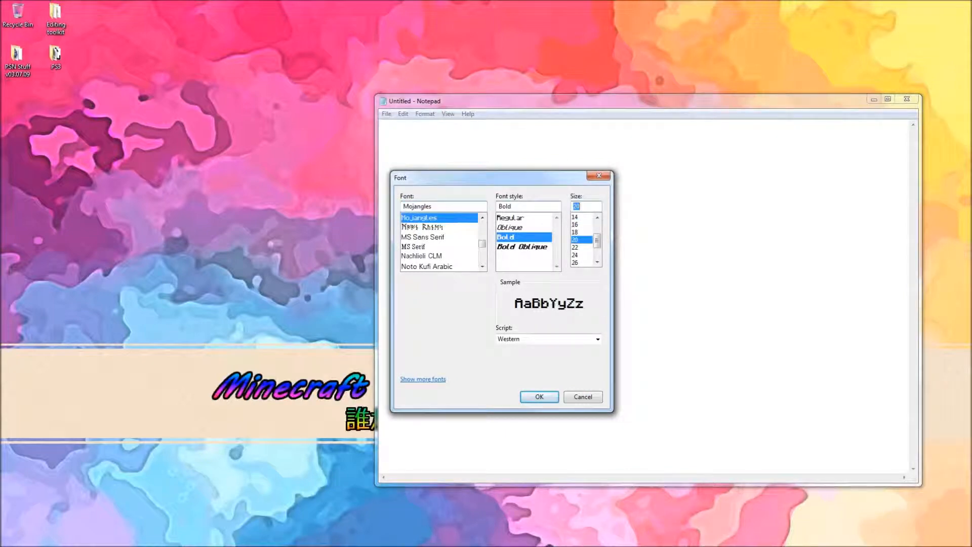
pyautogui.press('Return')
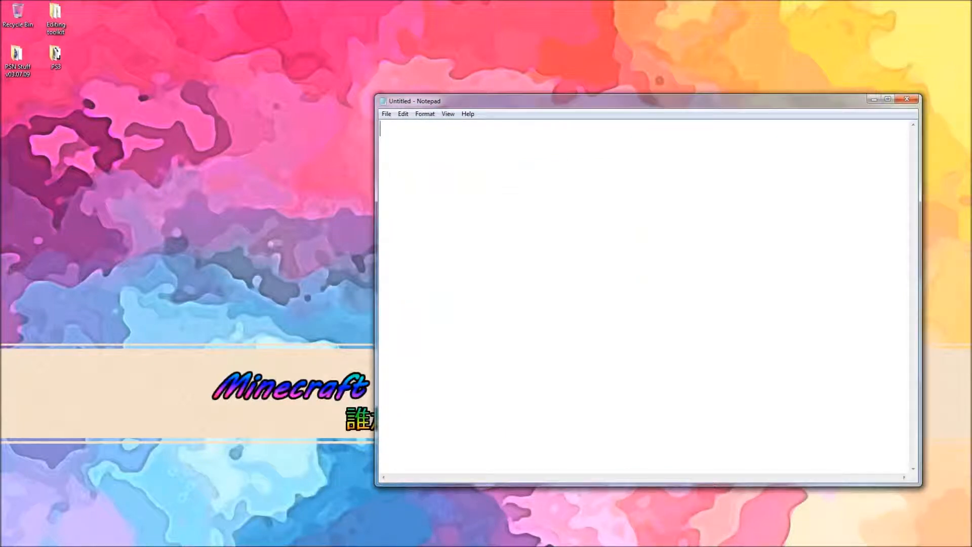
pyautogui.write('Hello Everyone!')
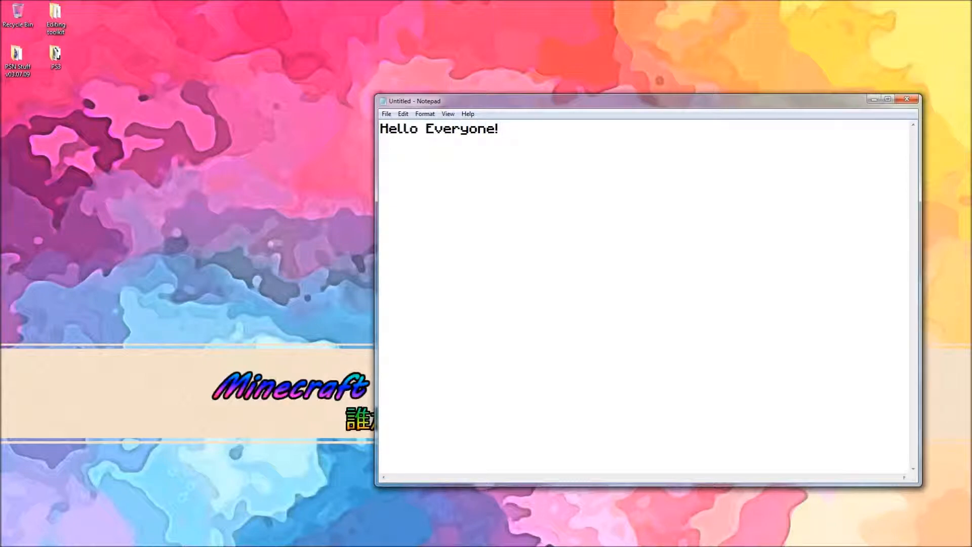
# - Replace the greeting with the text "Today we'll learn how to edit .MCS worlds!"
pyautogui.hotkey('ctrl', 'a')
pyautogui.press('BackSpace')
pyautogui.write('Today we')
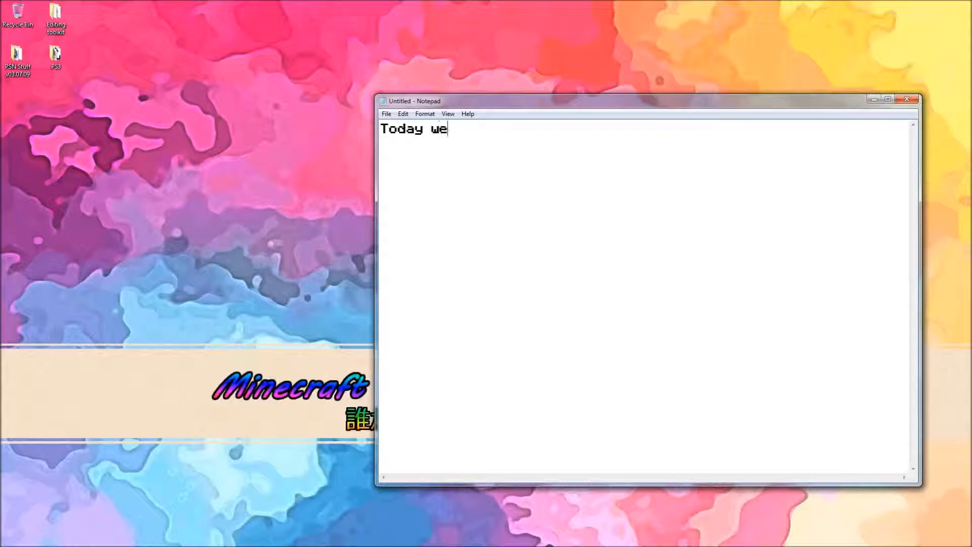
pyautogui.write("'ll learn how to ed")
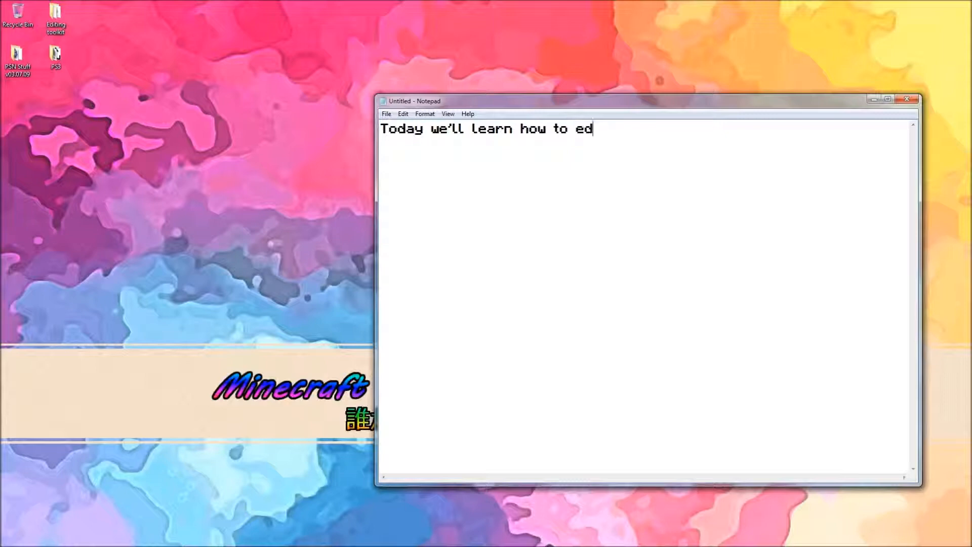
pyautogui.write('it .MCS worlds')
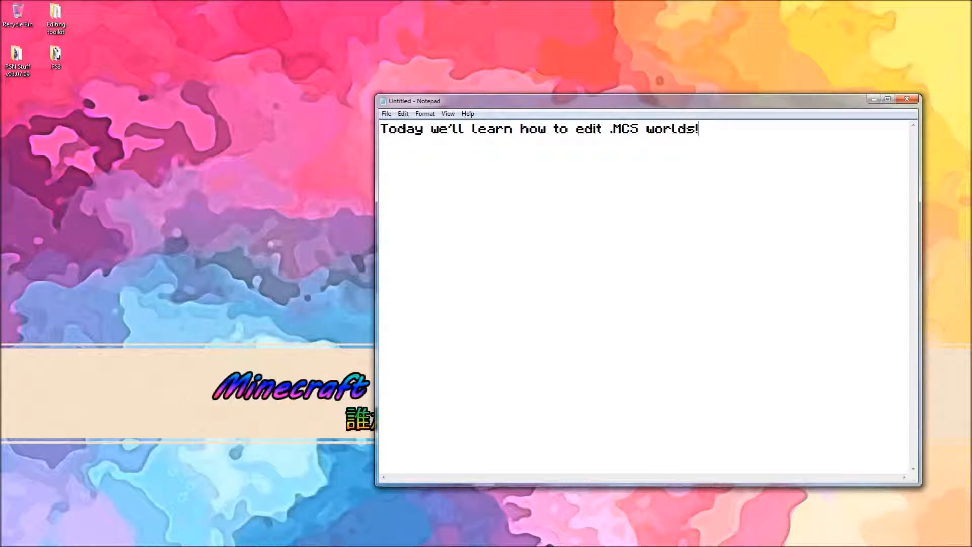
pyautogui.write('!')
# - Replace the note with "this is to edit things like the battle lobby, battle maps, mash up pack maps,"
pyautogui.hotkey('ctrl', 'a')
pyautogui.press('BackSpace')
pyautogui.write('this')
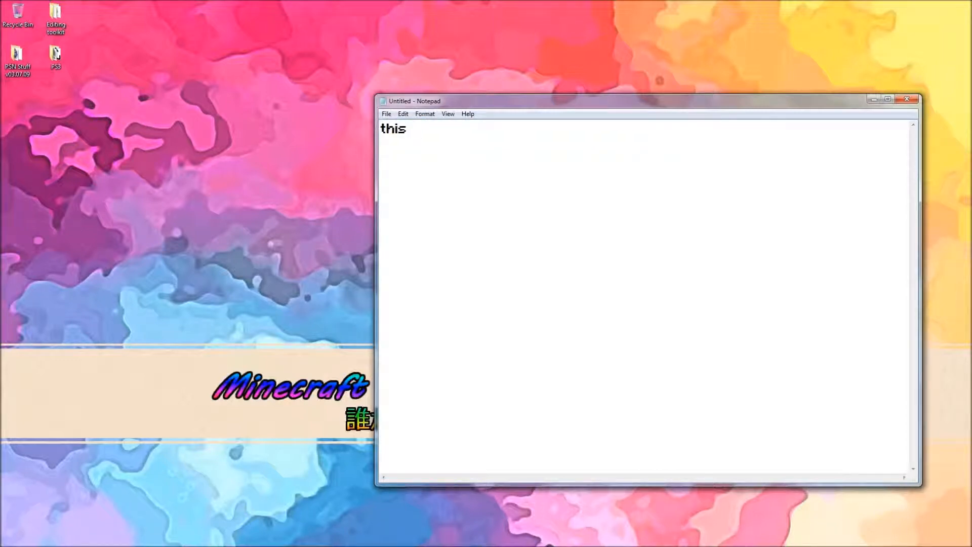
pyautogui.write(' is to edit things li')
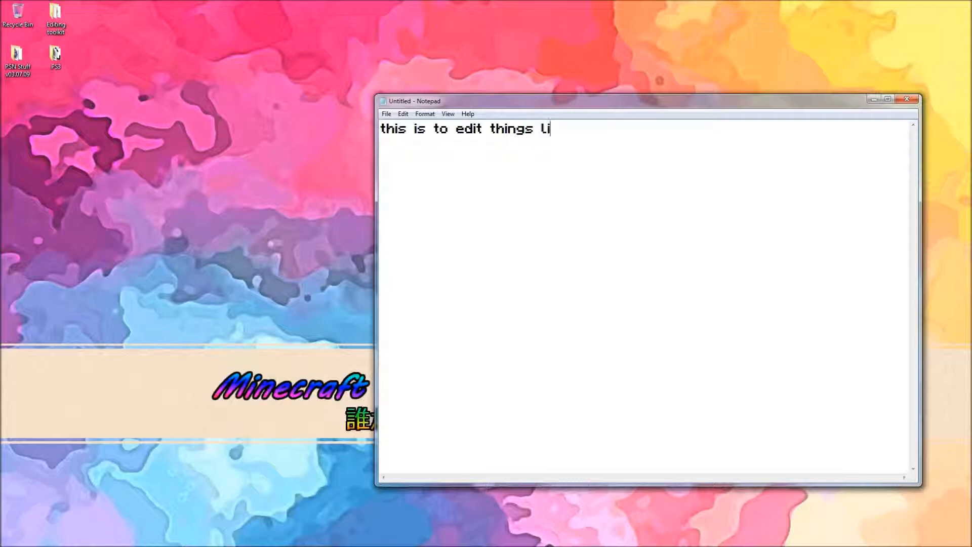
pyautogui.write('ke the battle lobby')
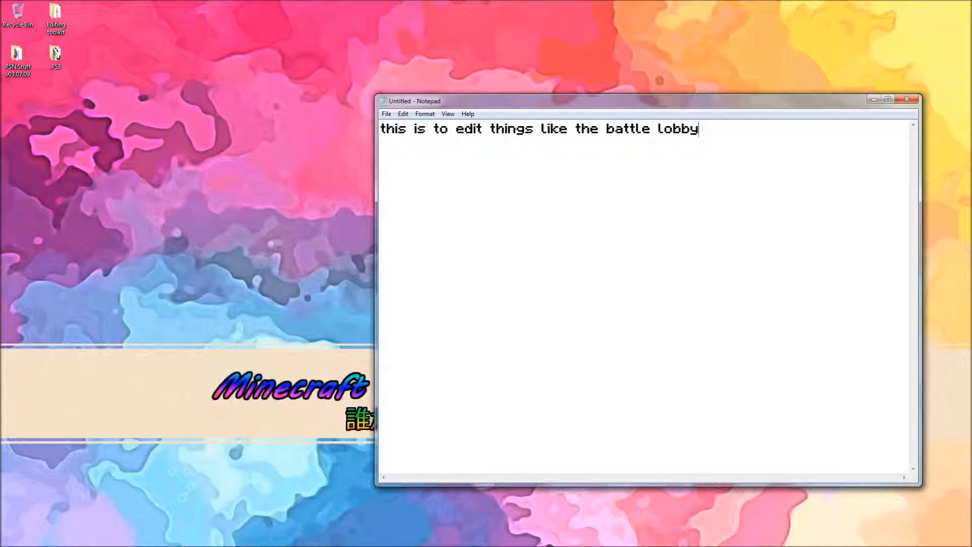
pyautogui.write(', battle mp')
pyautogui.write('ps,')
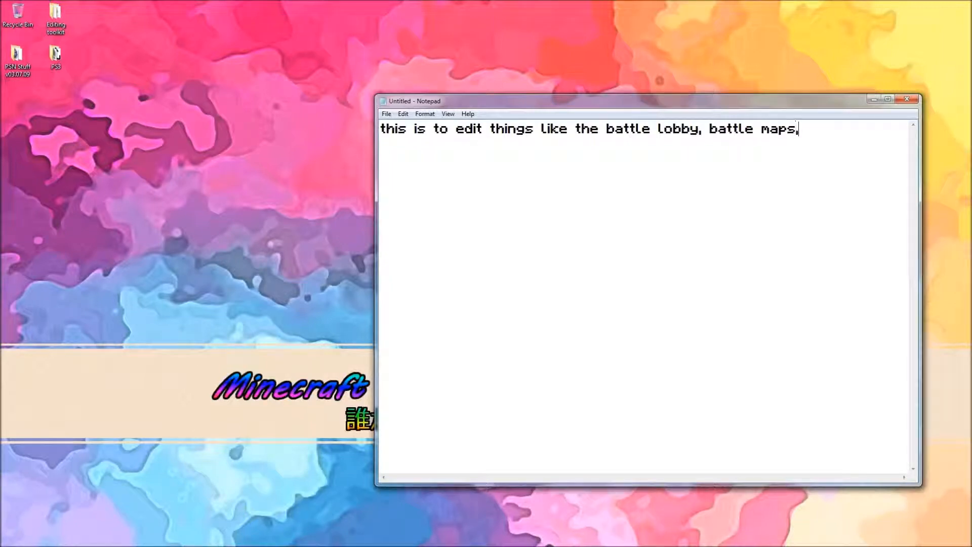
pyautogui.write(' mash up pac')
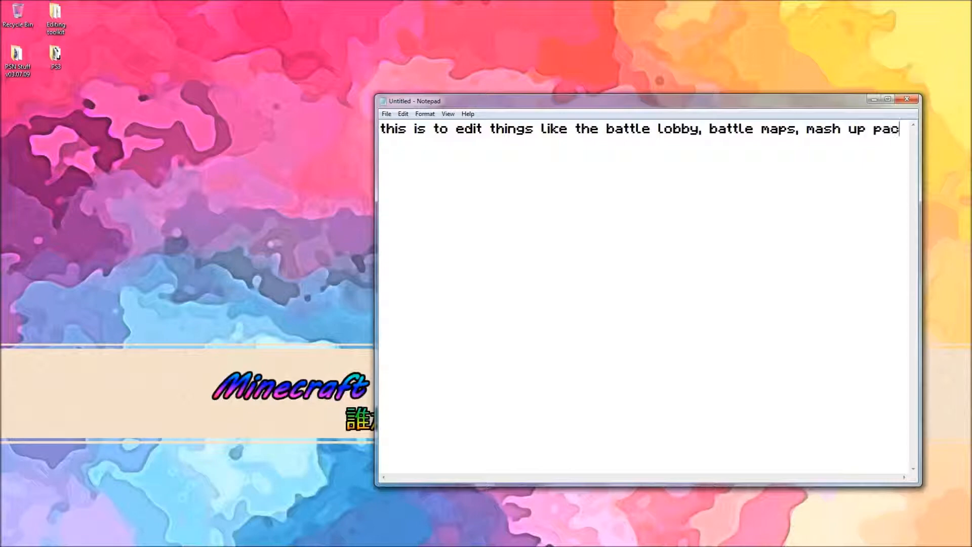
pyautogui.write('k maps,')
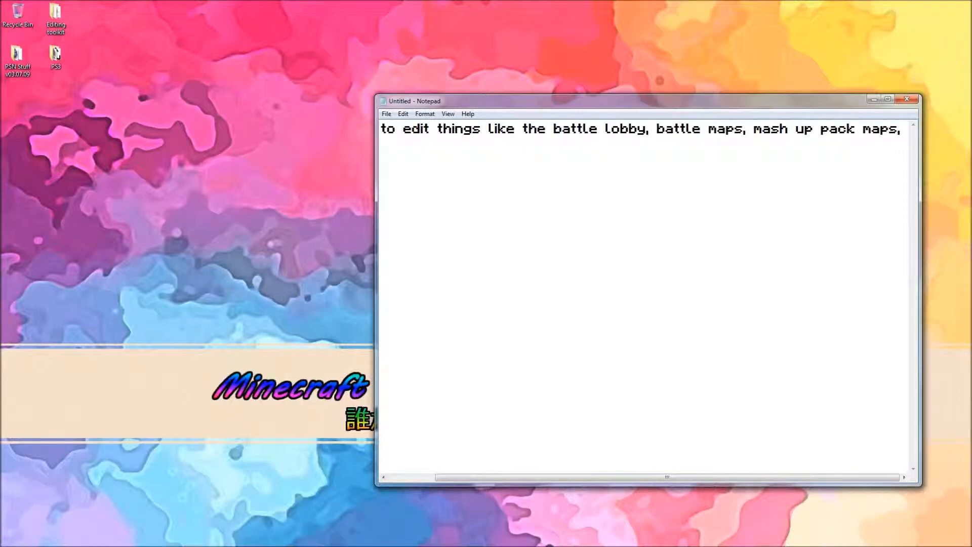
# - Replace the list of map types with the text "basically every world the game comes with..."
pyautogui.hotkey('ctrl', 'a')
pyautogui.press('BackSpace')
pyautogui.write('basically a')
pyautogui.press('BackSpace')
pyautogui.write('every')
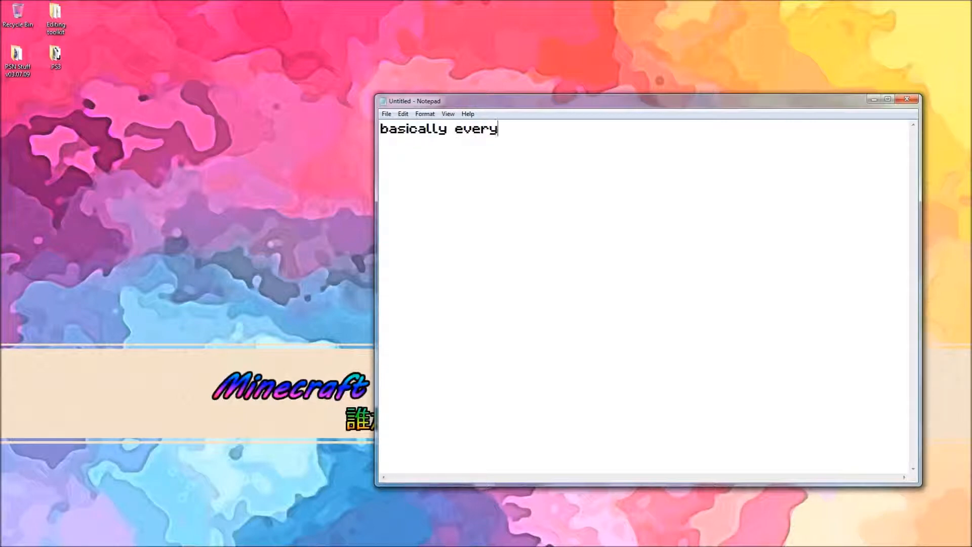
pyautogui.write(' world the gam')
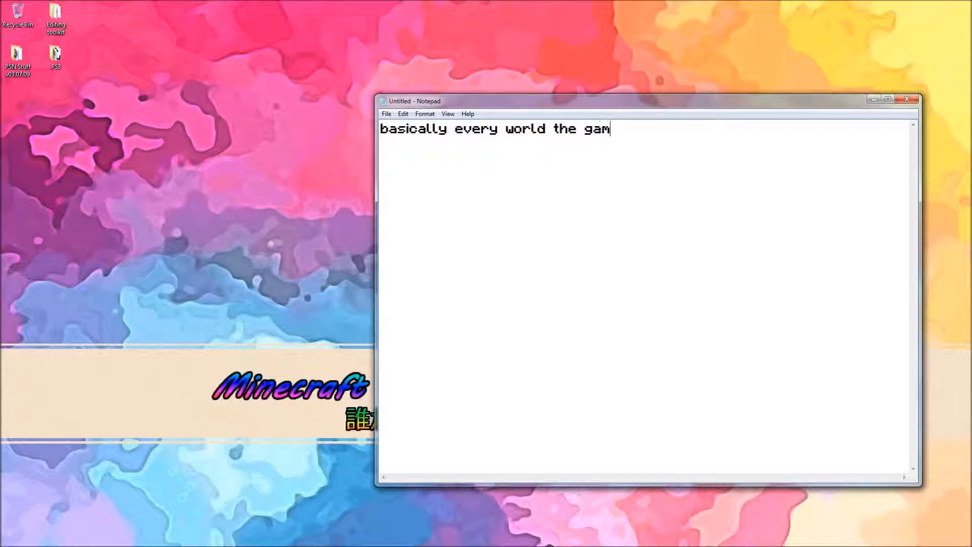
pyautogui.write('e comes with...')
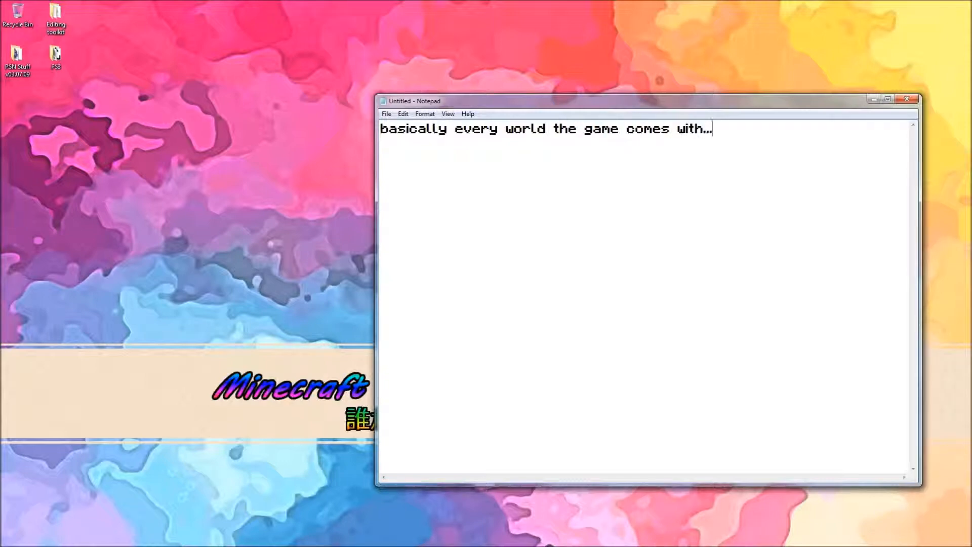
# - Clear the document and write "so let's find our MCS"
pyautogui.hotkey('ctrl', 'a')
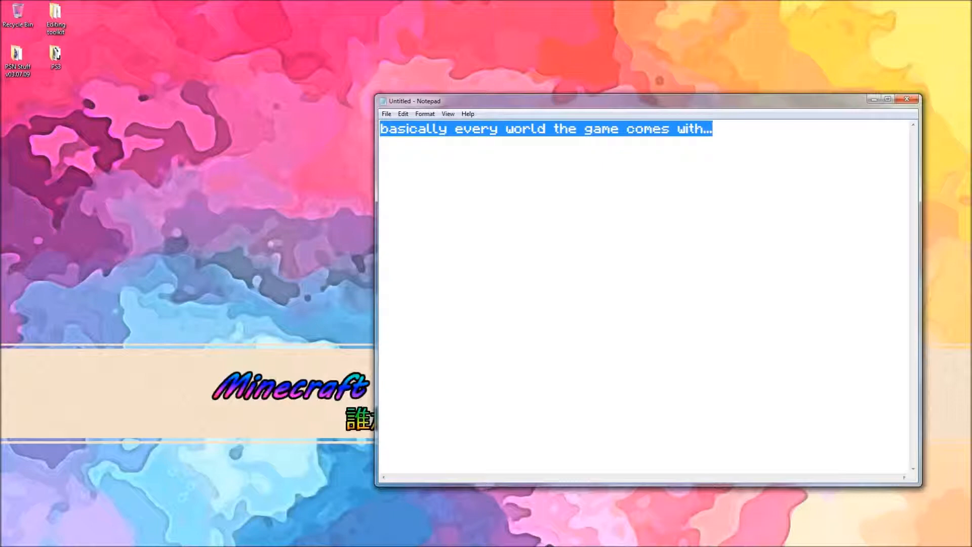
pyautogui.press('BackSpace')
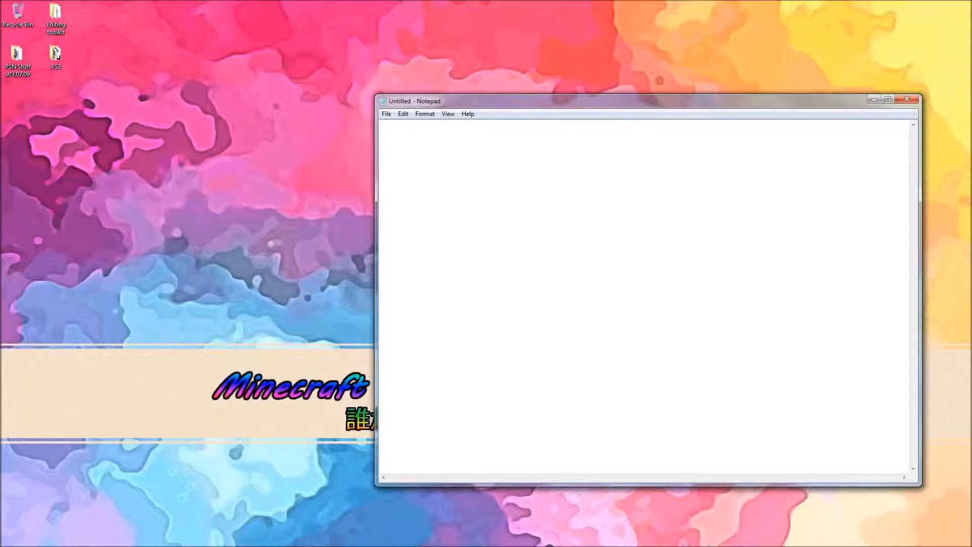
pyautogui.write("so let's find ")
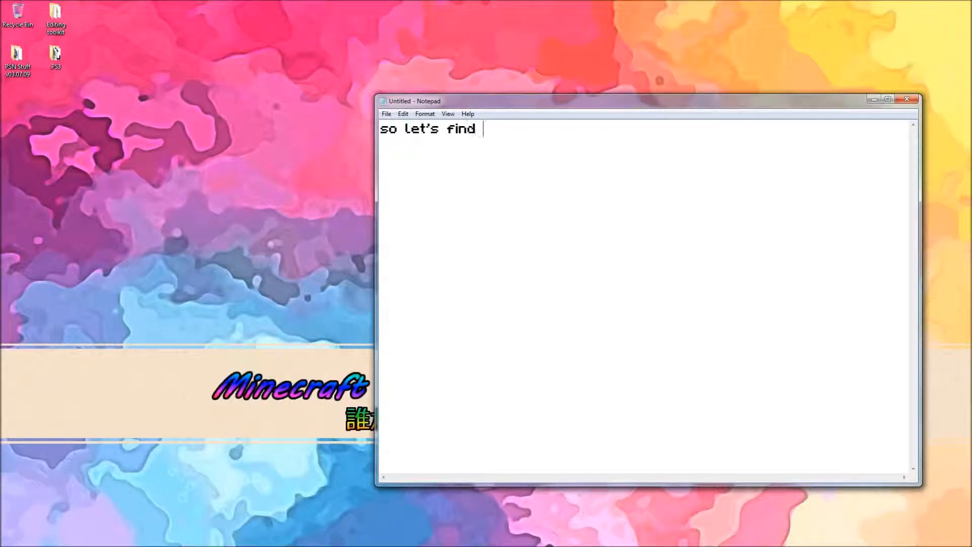
pyautogui.write('our MCS')
# - Open the desktop's Editing toolkit folder and browse to TrueAncestor_PKG_Repacker_v2.45\game\BLES01976
pyautogui.click(56, 20)
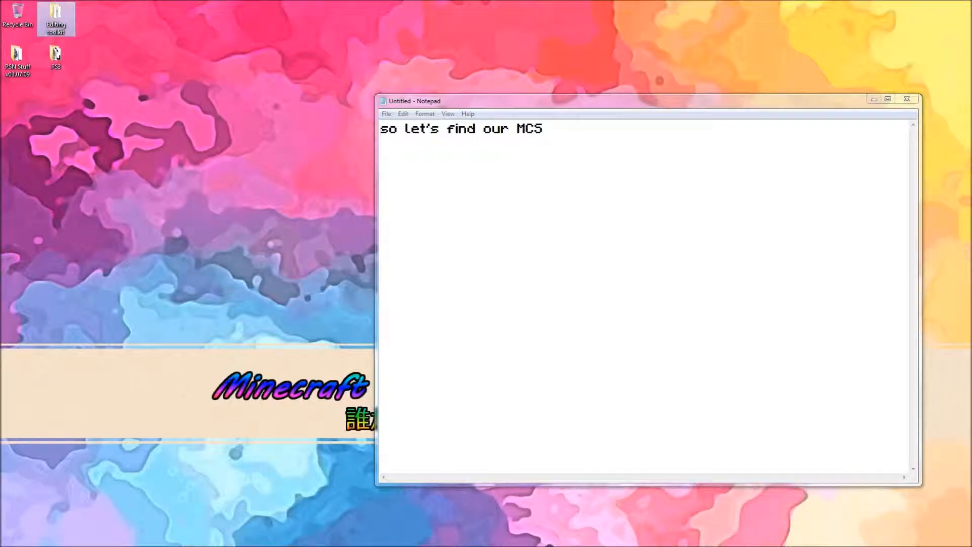
pyautogui.doubleClick(56, 19)
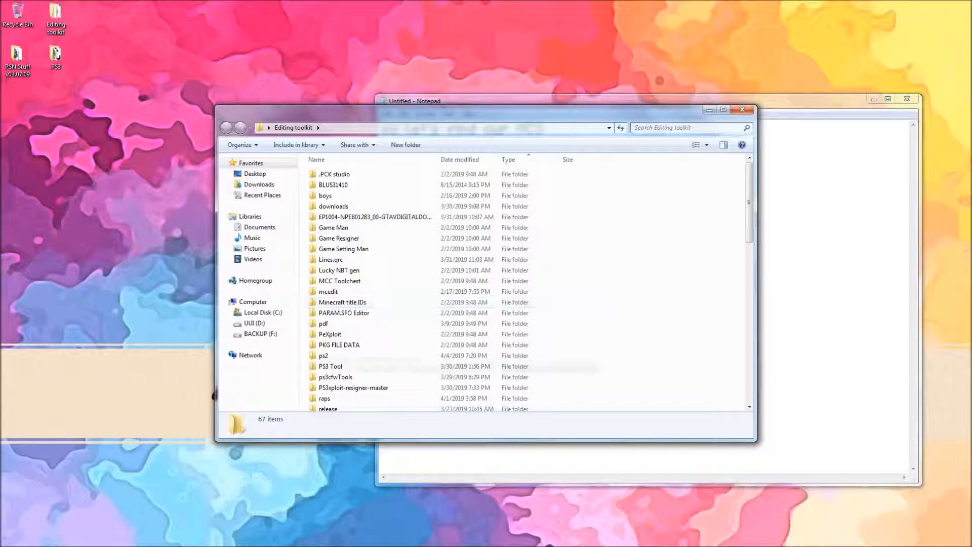
pyautogui.scroll(-3, 374, 362)
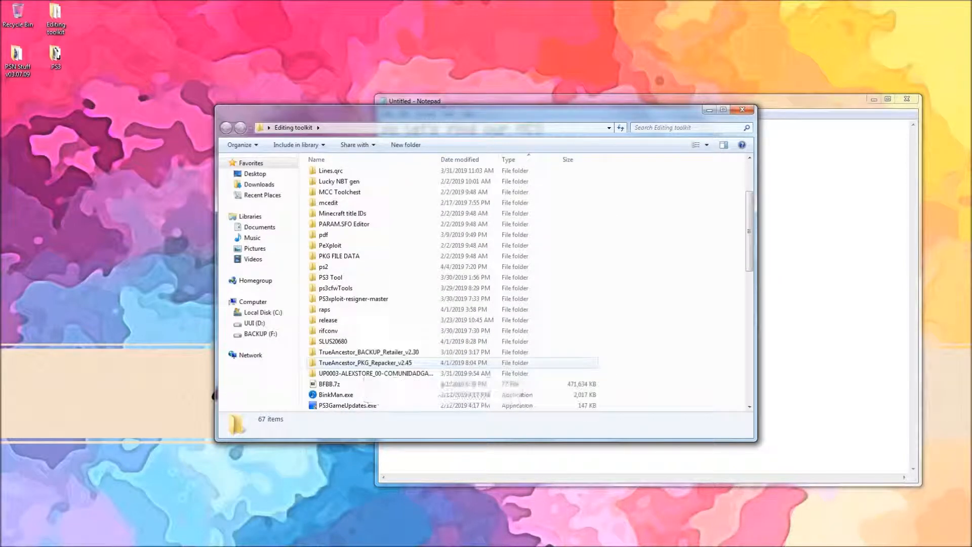
pyautogui.doubleClick(365, 363)
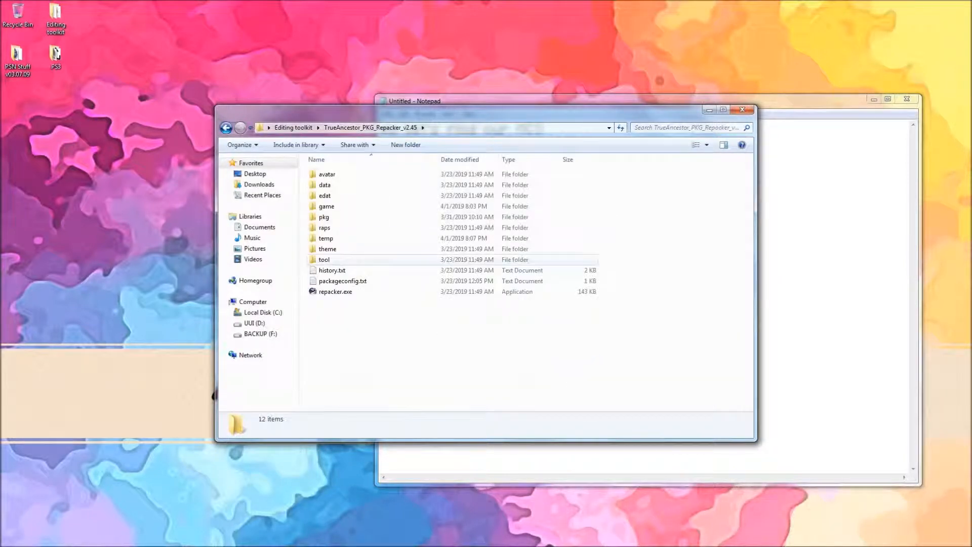
pyautogui.doubleClick(327, 206)
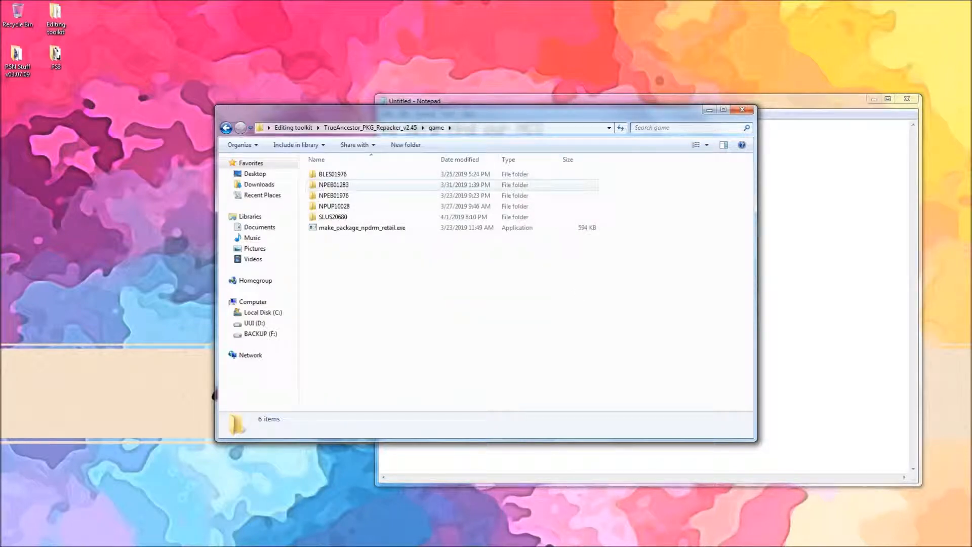
pyautogui.click(332, 174)
pyautogui.doubleClick(332, 174)
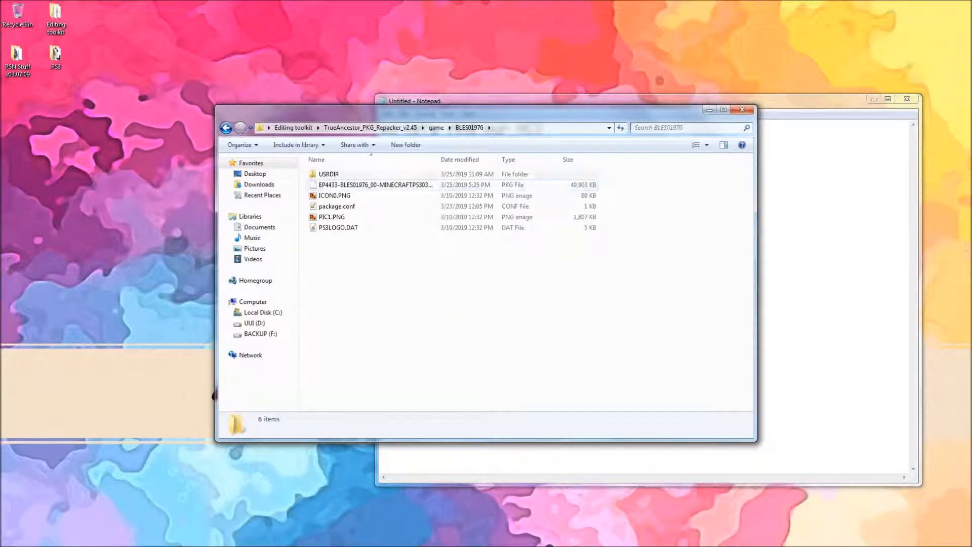
# - Look through the Common and DLC folders inside the USRDIR folder of BLES01976 for the MCS file
pyautogui.doubleClick(329, 174)
pyautogui.doubleClick(331, 174)
pyautogui.click(329, 174)
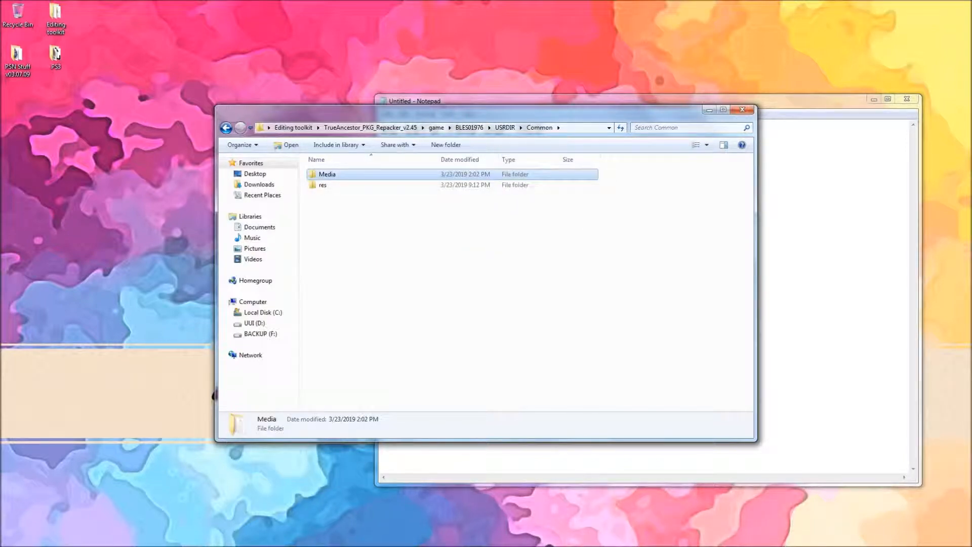
pyautogui.click(504, 127)
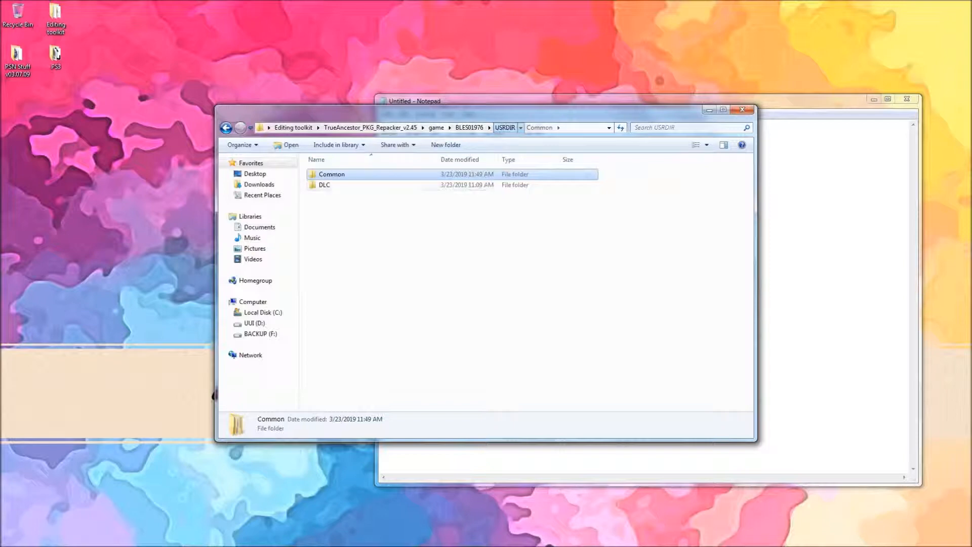
pyautogui.doubleClick(326, 184)
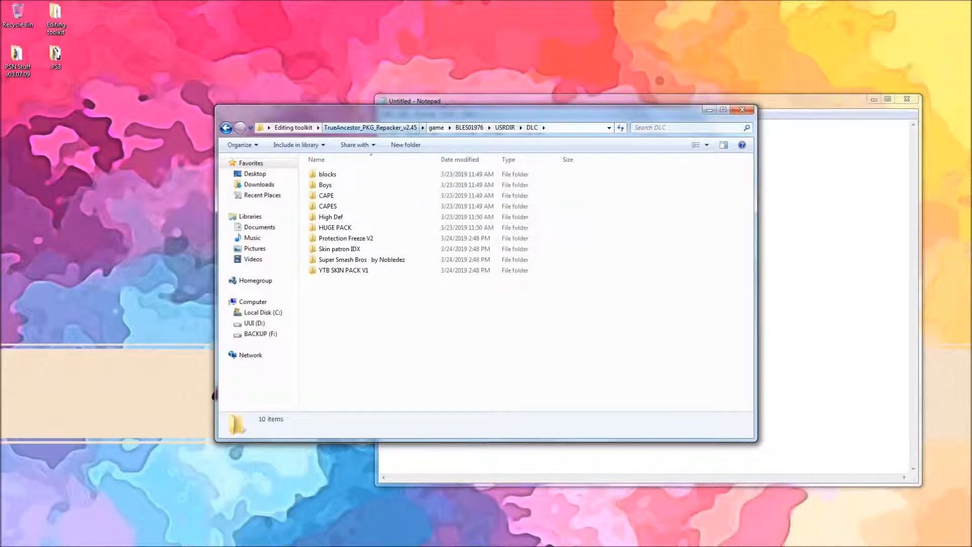
# - Check the USRDIR folder of NPEB01976 for the MCS file and return to the game folder
pyautogui.click(436, 127)
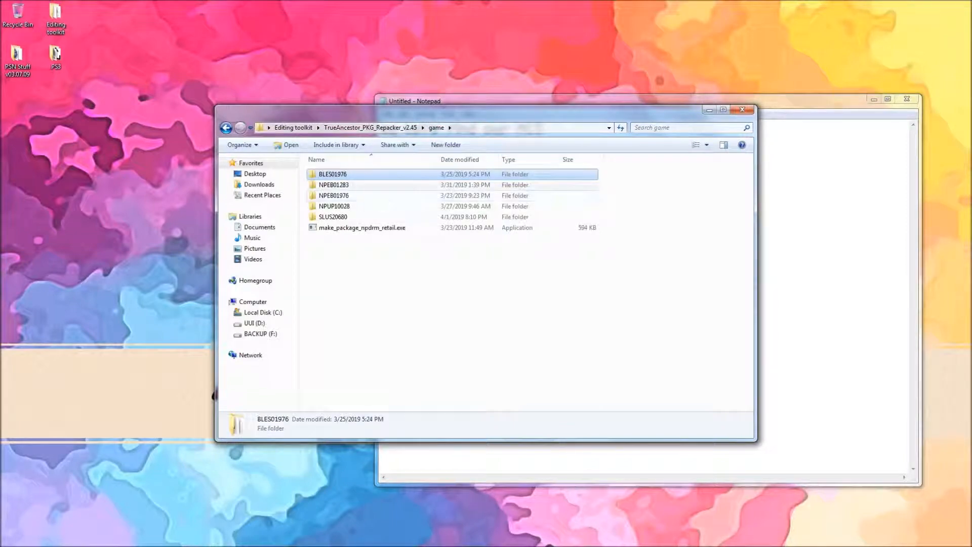
pyautogui.doubleClick(333, 196)
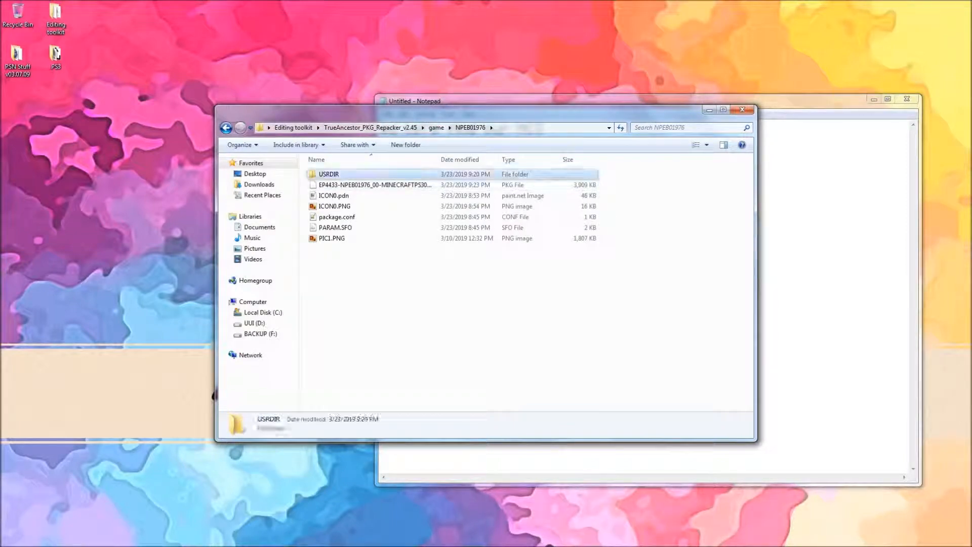
pyautogui.doubleClick(329, 174)
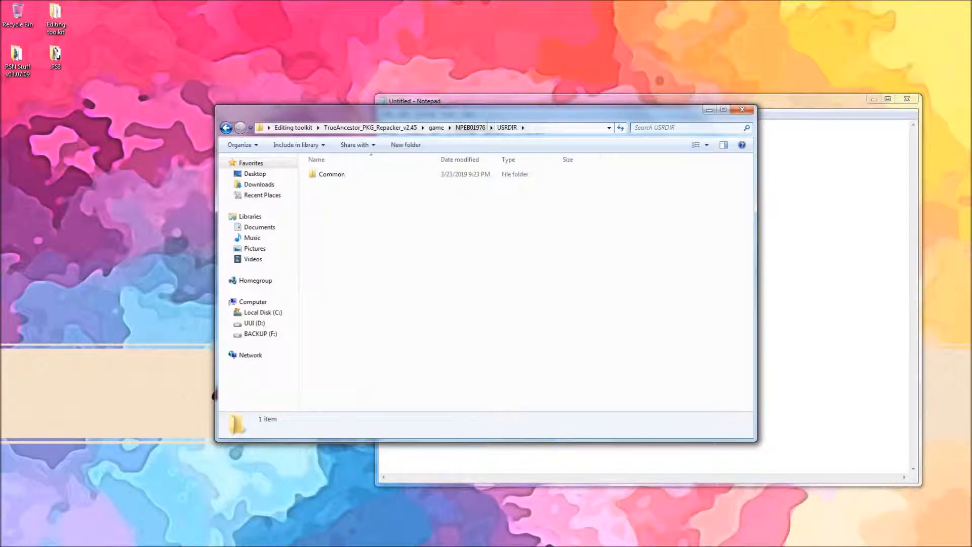
pyautogui.click(436, 128)
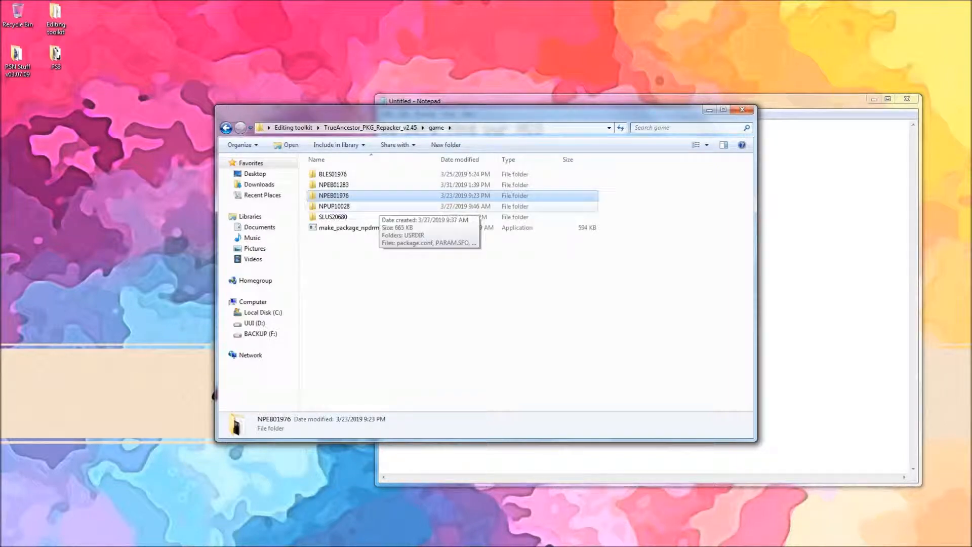
# - Return to the Editing toolkit folder and check the backup folder inside TrueAncestor_BACKUP_Retailer_v2.30 for the MCS file
pyautogui.click(370, 128)
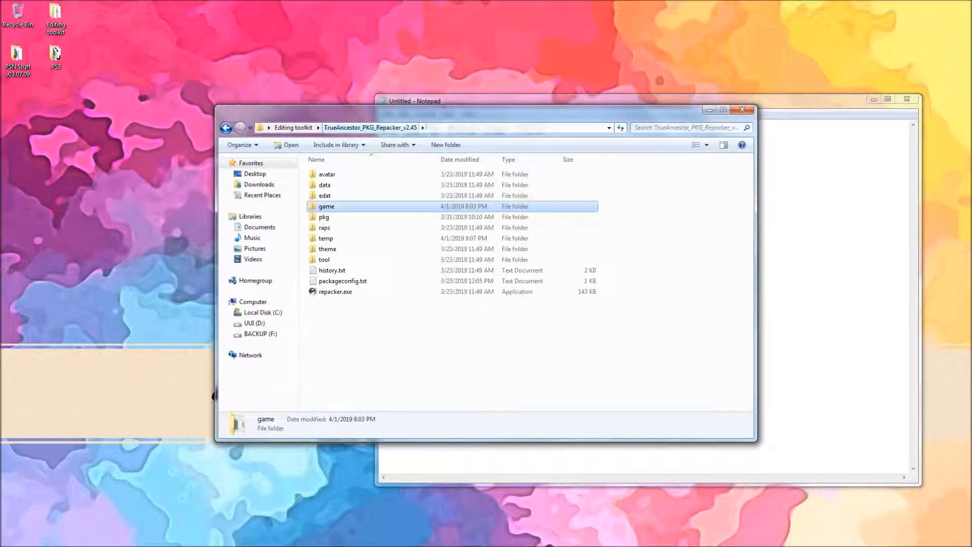
pyautogui.click(293, 127)
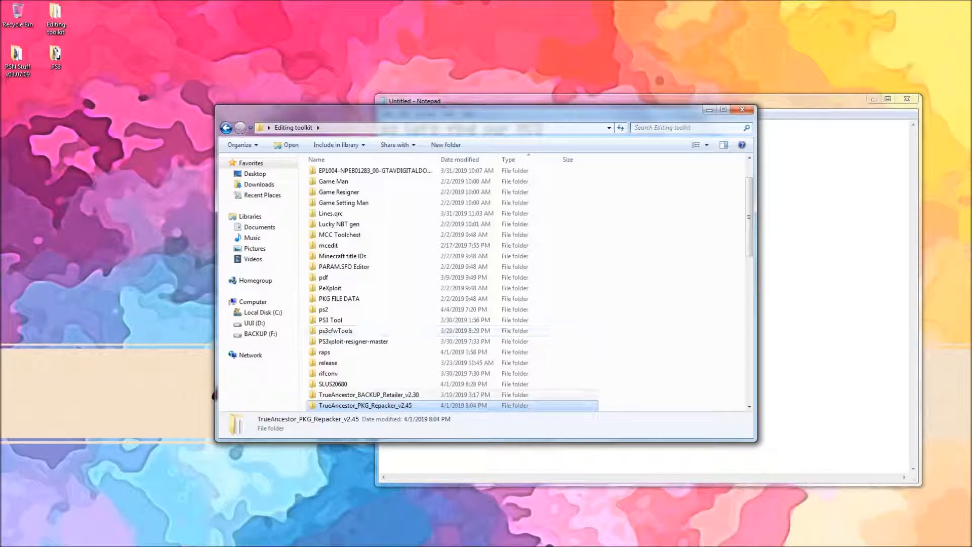
pyautogui.doubleClick(368, 395)
pyautogui.click(329, 185)
pyautogui.doubleClick(329, 185)
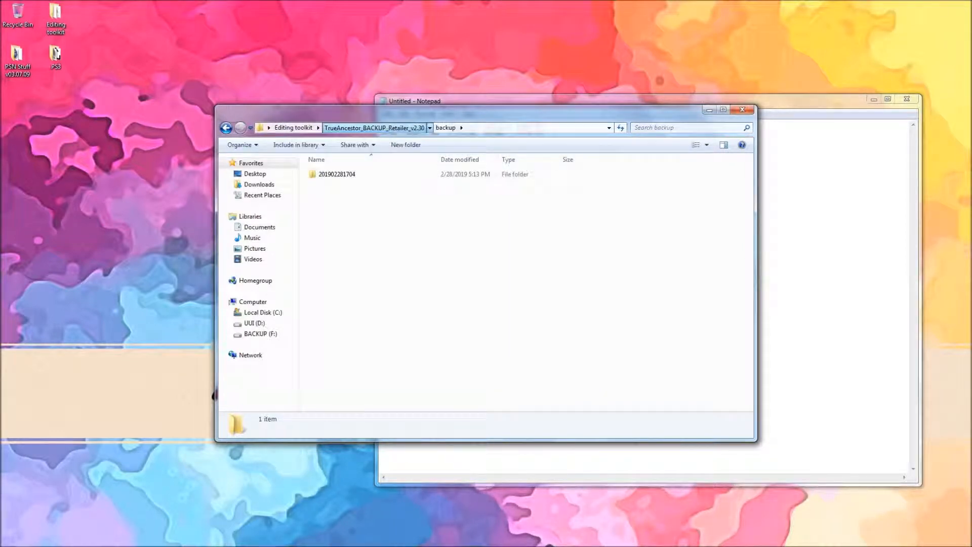
pyautogui.click(374, 127)
# - Browse from the TrueAncestor_BACKUP_Retailer_v2.30 folder to game\NPUB31419\USRDIR\DLC
pyautogui.doubleClick(326, 228)
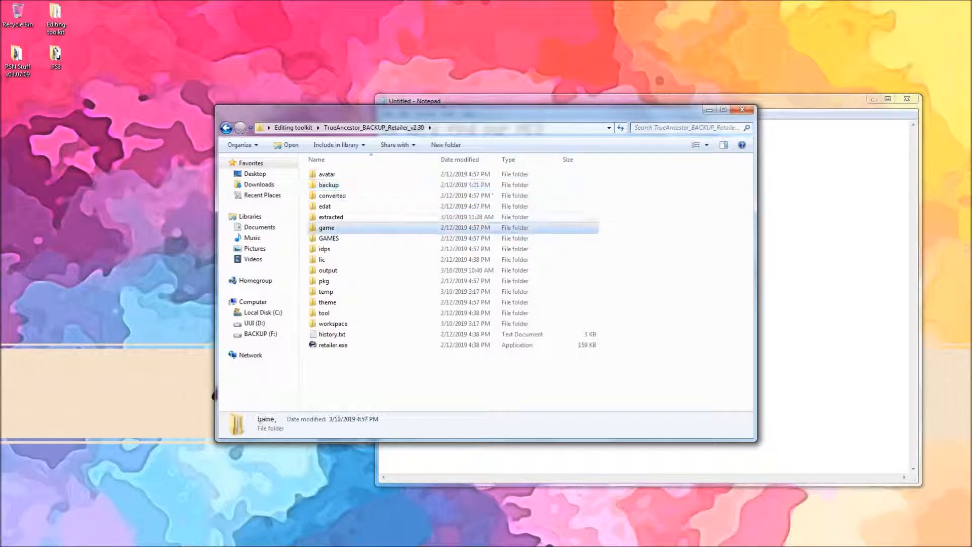
pyautogui.doubleClick(334, 174)
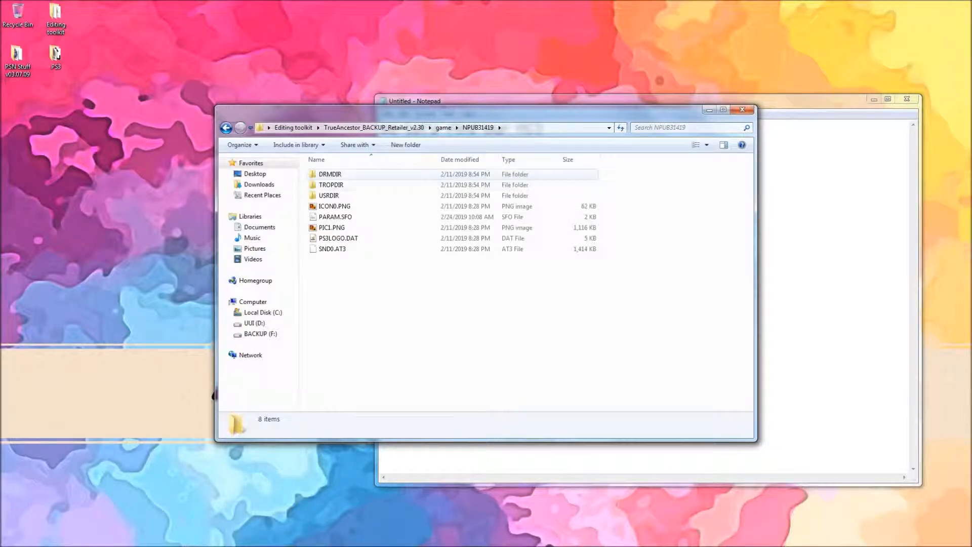
pyautogui.doubleClick(331, 195)
pyautogui.doubleClick(329, 195)
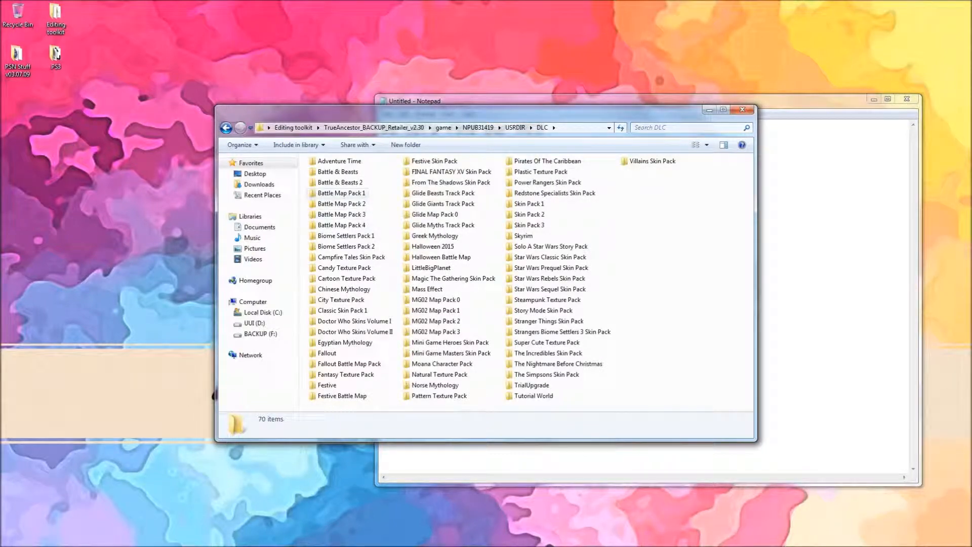
# - Find MedusaSmall_MG01.mcs in the Data folder of Battle Map Pack 1 and put a copy on the desktop
pyautogui.doubleClick(338, 194)
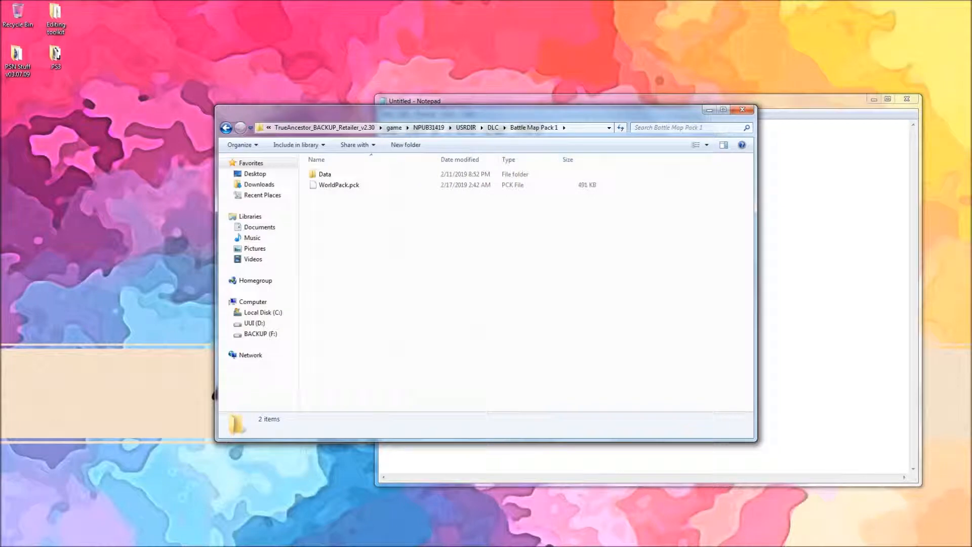
pyautogui.doubleClick(326, 174)
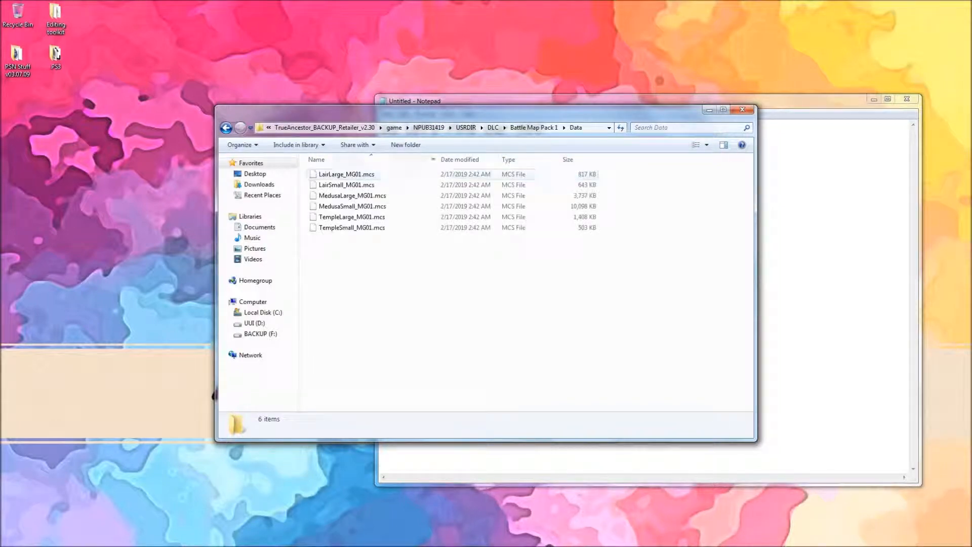
pyautogui.click(356, 206)
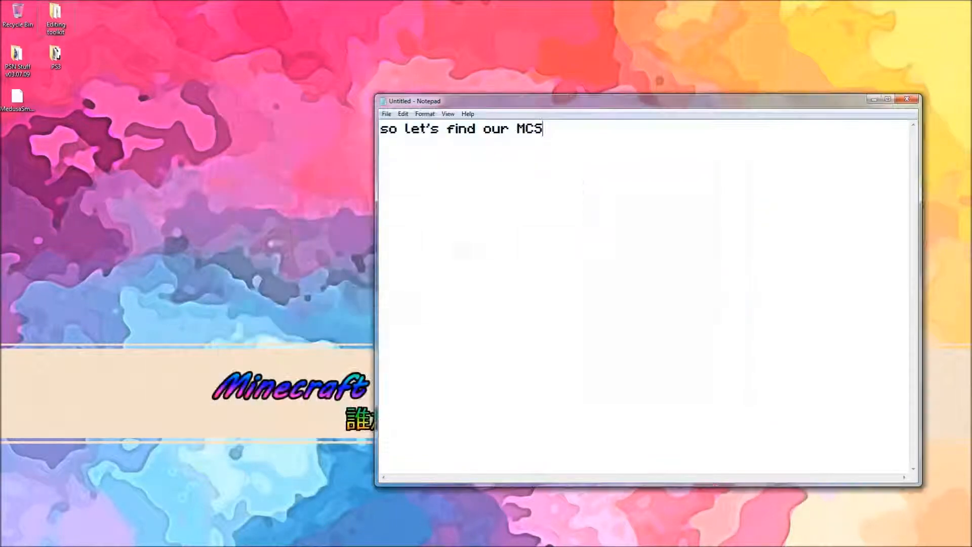
# - Rename the MedusaSmall_MG01.mcs file on the desktop to GAMEDATA, dropping its extension
pyautogui.click(16, 104)
pyautogui.rightClick(14, 109)
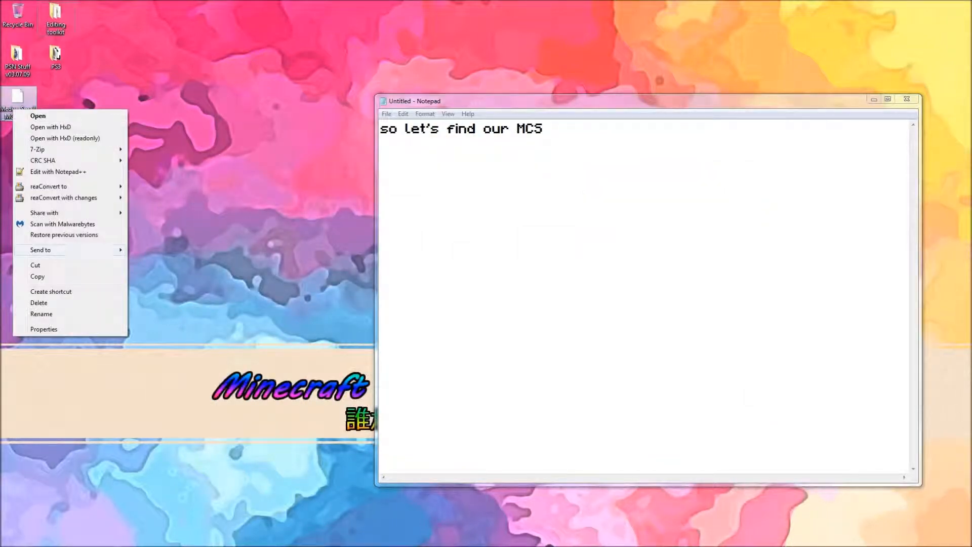
pyautogui.click(41, 314)
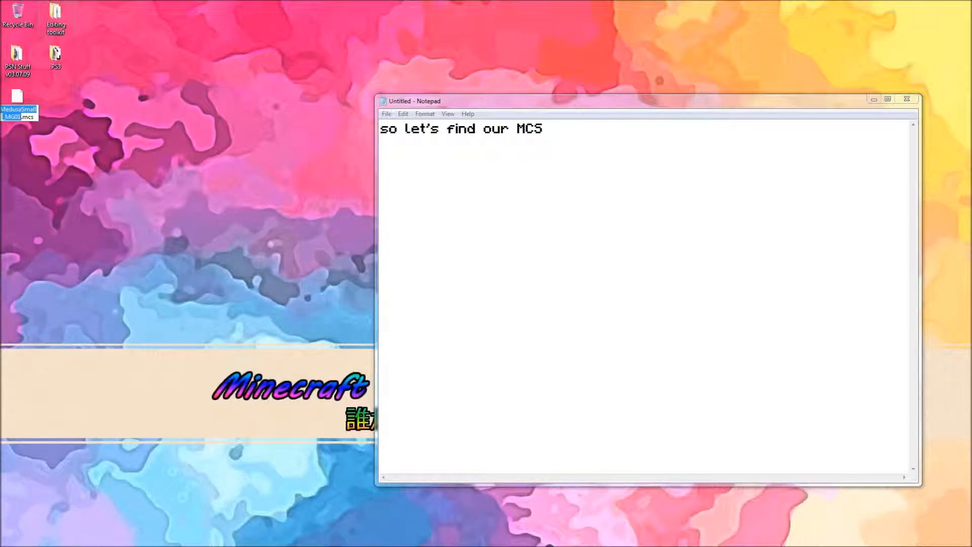
pyautogui.press('BackSpace')
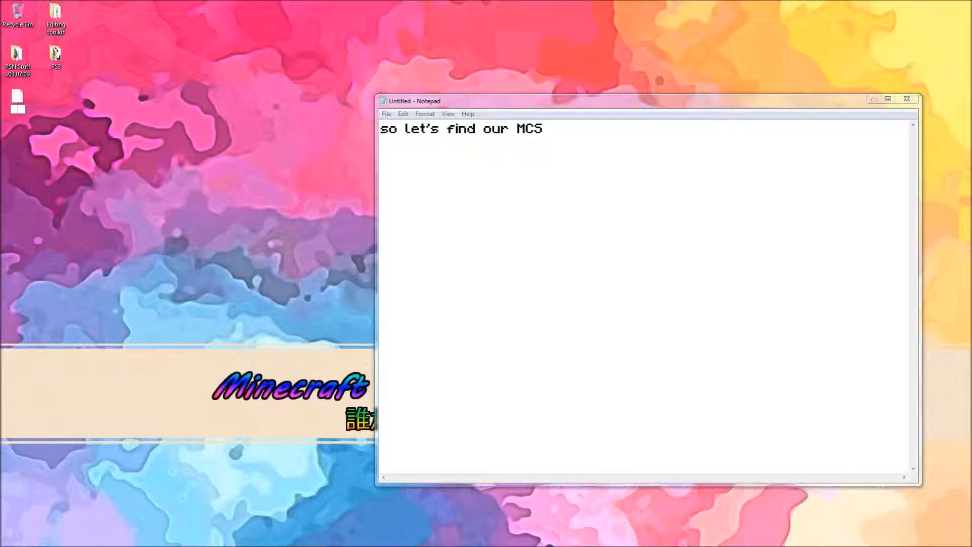
pyautogui.write('GAMEDATA')
pyautogui.press('Return')
pyautogui.press('Return')
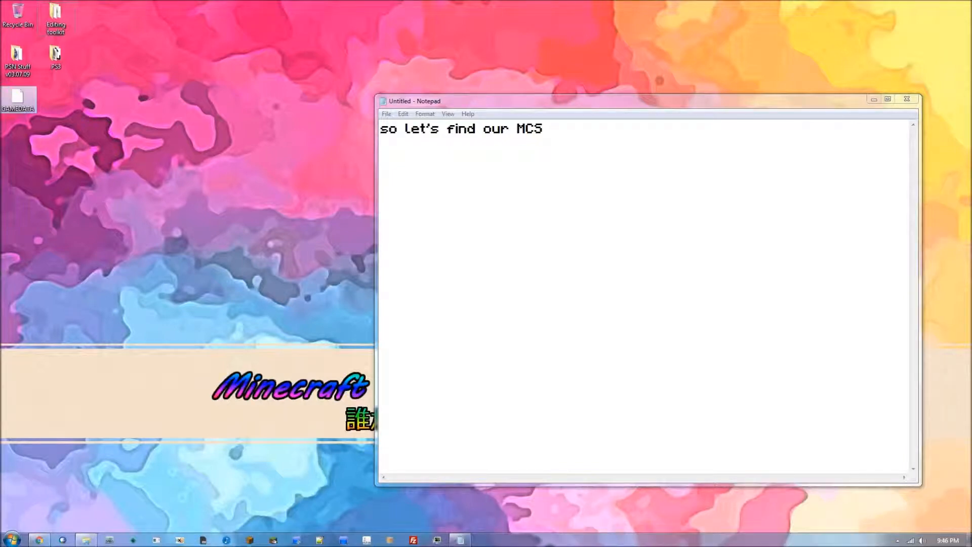
# - Replace the Notepad text with "rename (with extension) to "GAMEDATA" and open it in MCC toolchest"
pyautogui.moveTo(547, 130); pyautogui.dragTo(380, 130)
pyautogui.write('r')
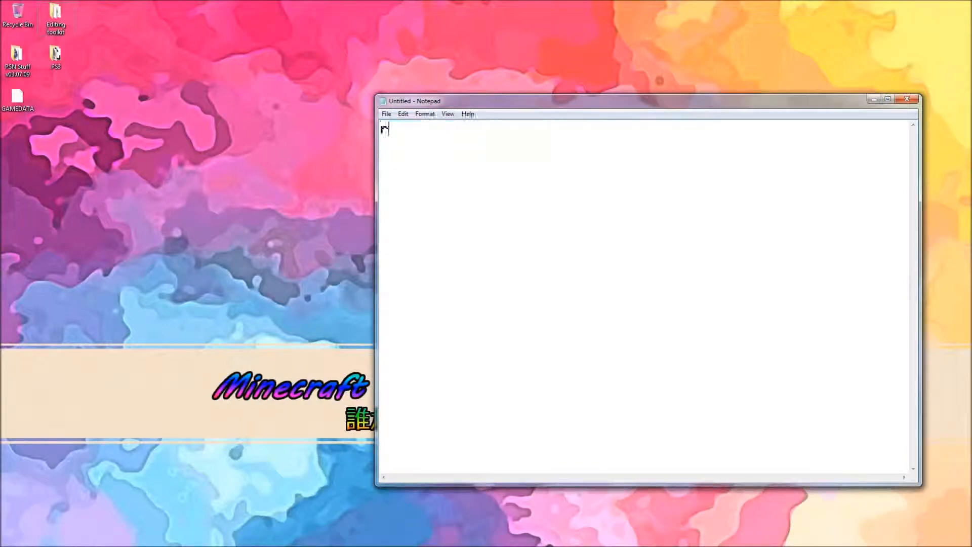
pyautogui.write('ename ')
pyautogui.write('()')
pyautogui.write('with ext')
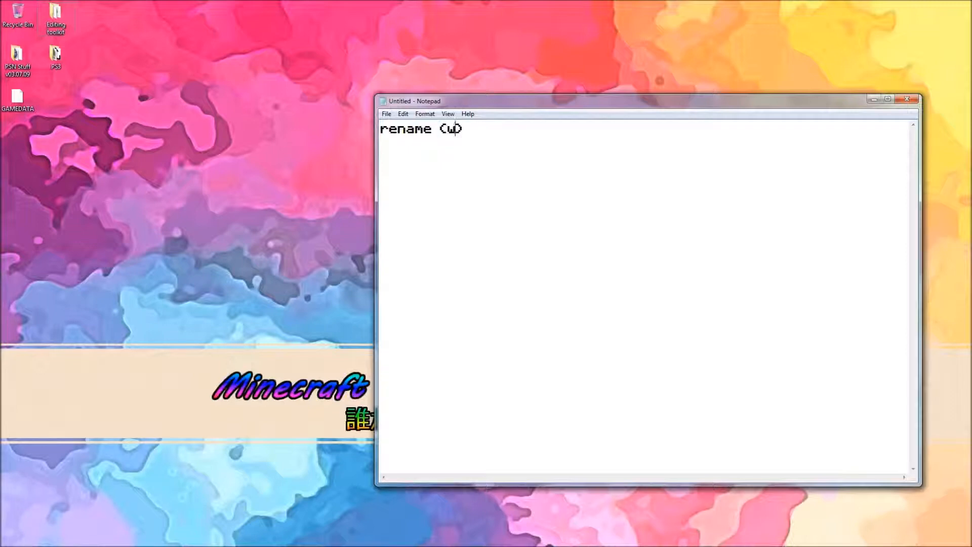
pyautogui.write('ension')
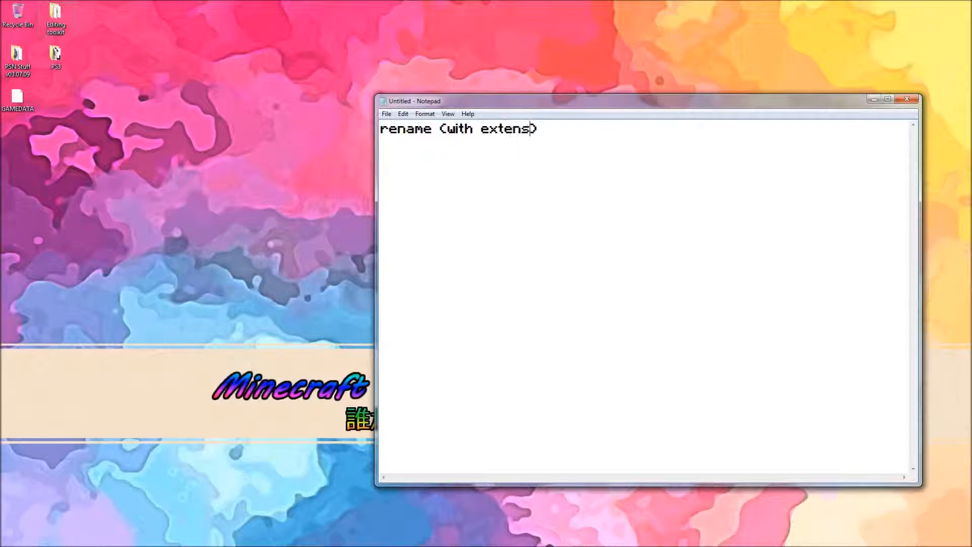
pyautogui.write(' to GAME')
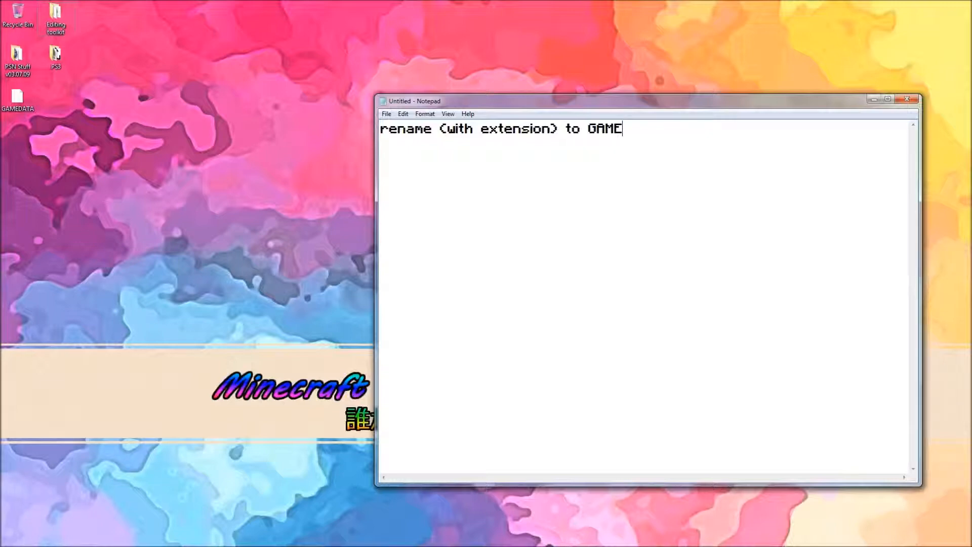
pyautogui.write('DATA"')
pyautogui.click(587, 129)
pyautogui.write('" ')
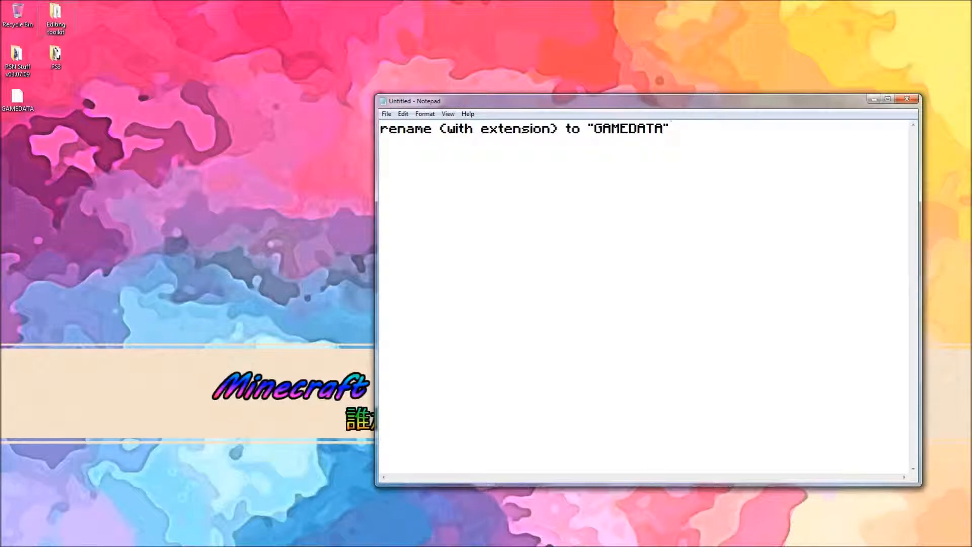
pyautogui.write('and open it in MCC toolchest')
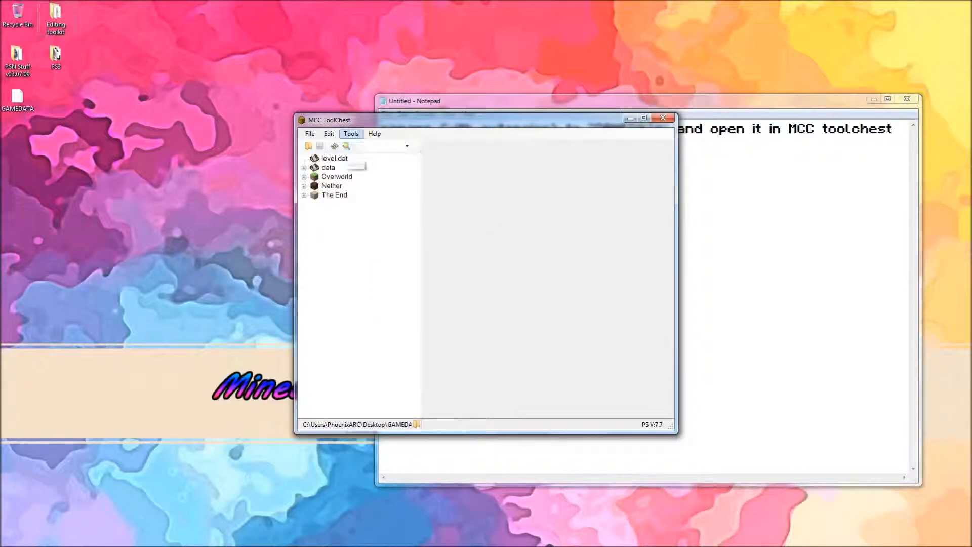
# - Open the Convert To PC settings for the loaded GAMEDATA world in MCC ToolChest
pyautogui.click(351, 133)
pyautogui.moveTo(368, 145)
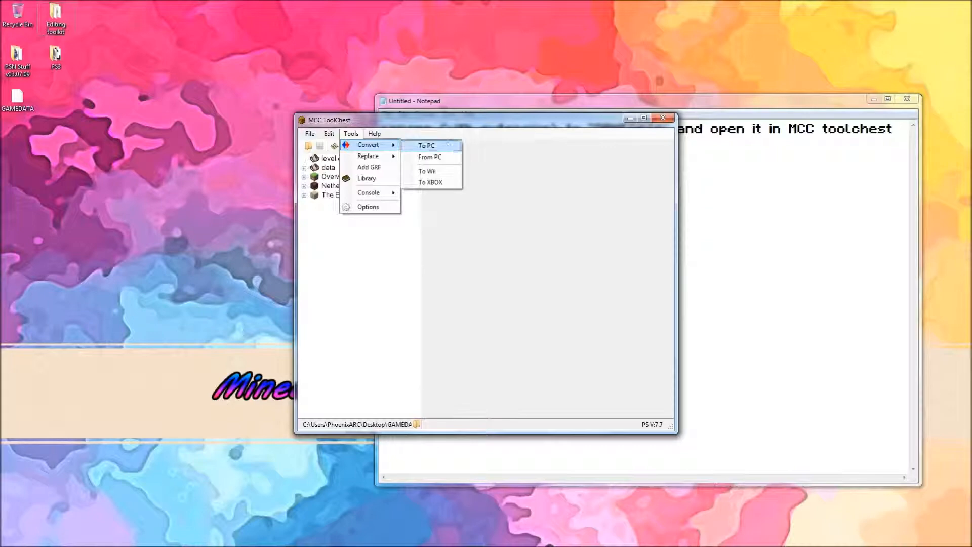
pyautogui.click(420, 145)
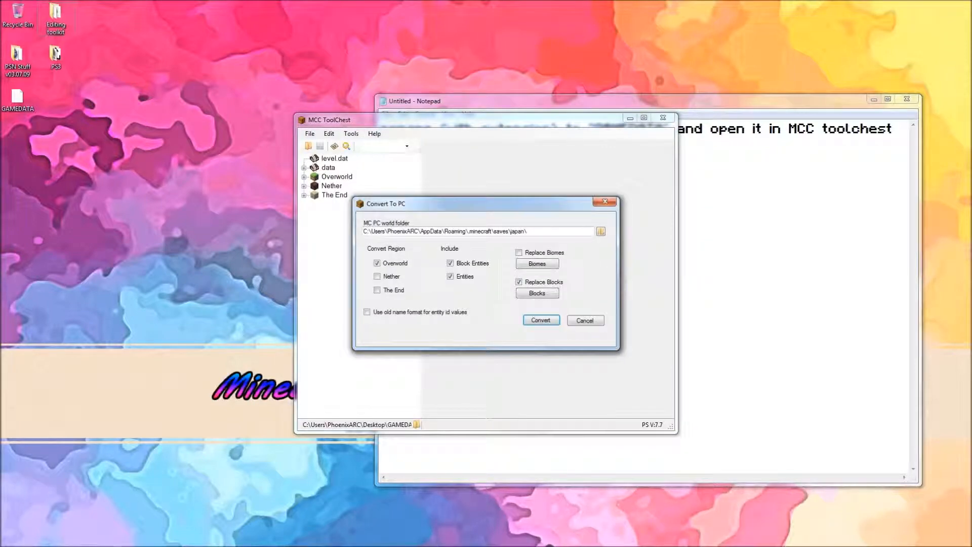
pyautogui.click(601, 231)
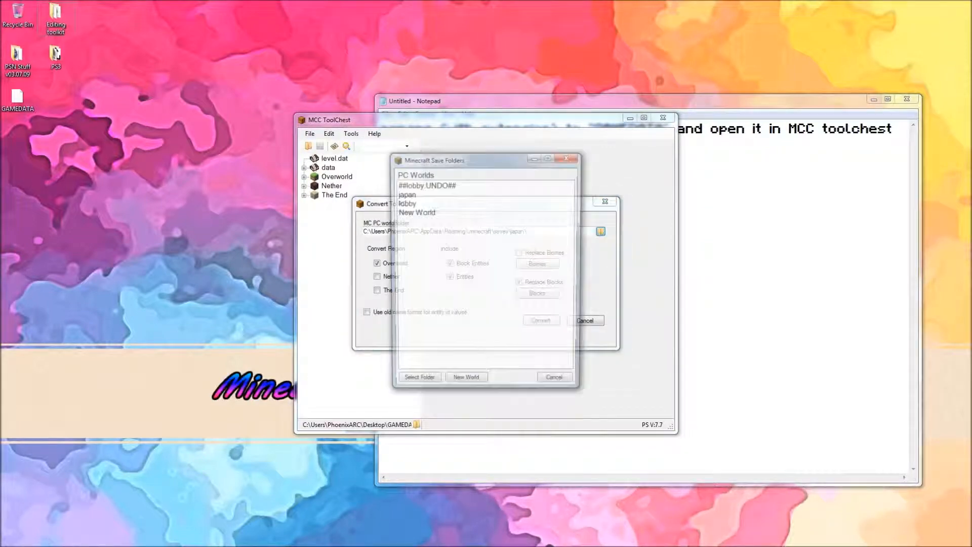
pyautogui.press('Return')
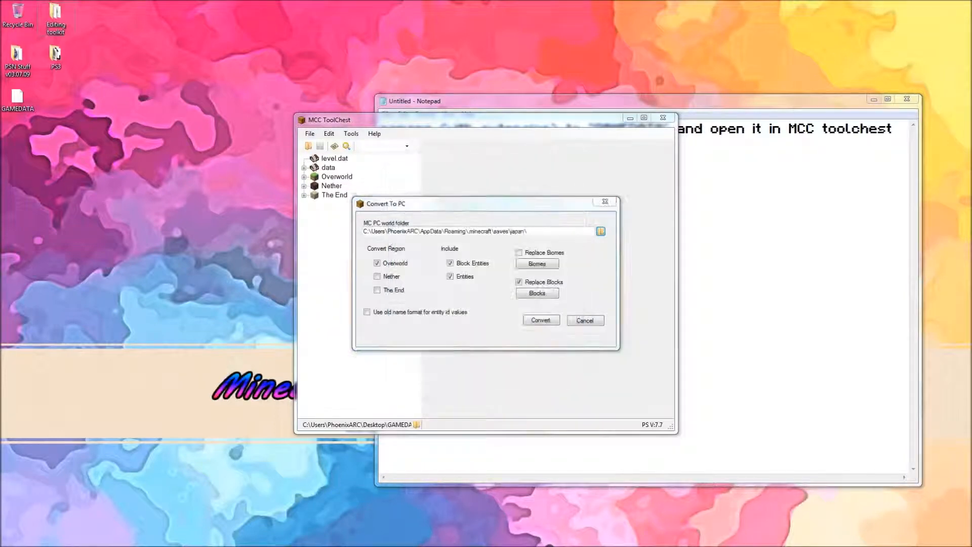
pyautogui.click(559, 196)
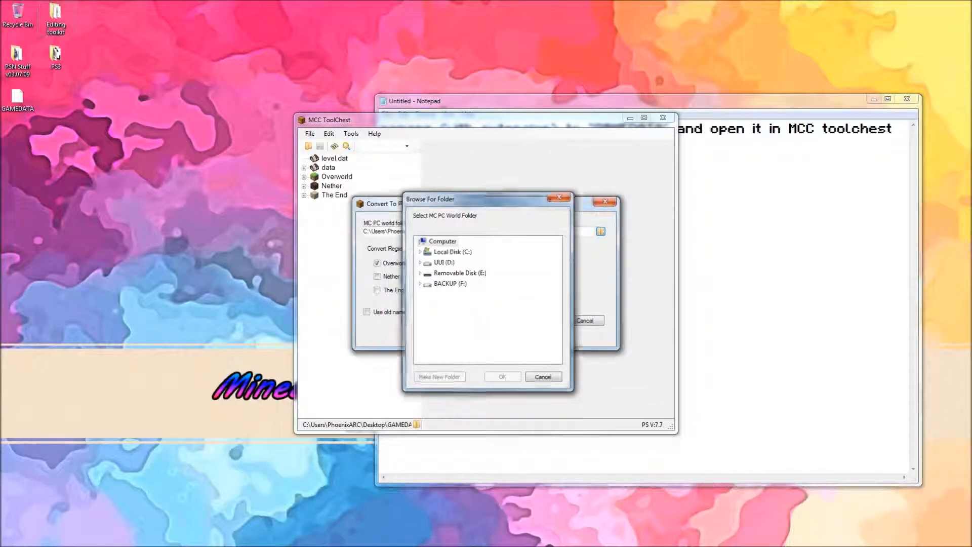
# - Create a new PC world save folder named Medusasmall_MG0 as the destination and start converting the world to PC
pyautogui.click(601, 230)
pyautogui.click(465, 383)
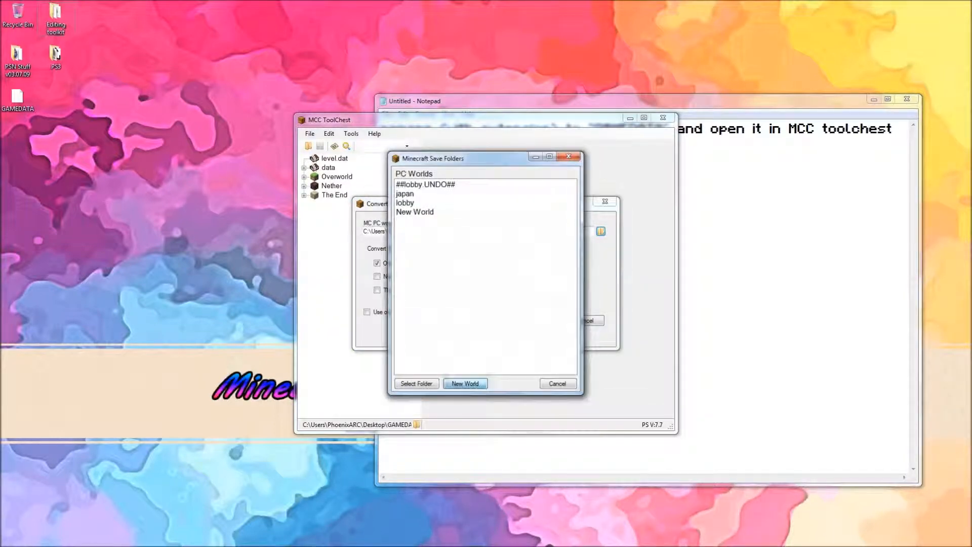
pyautogui.write('Medusasmall')
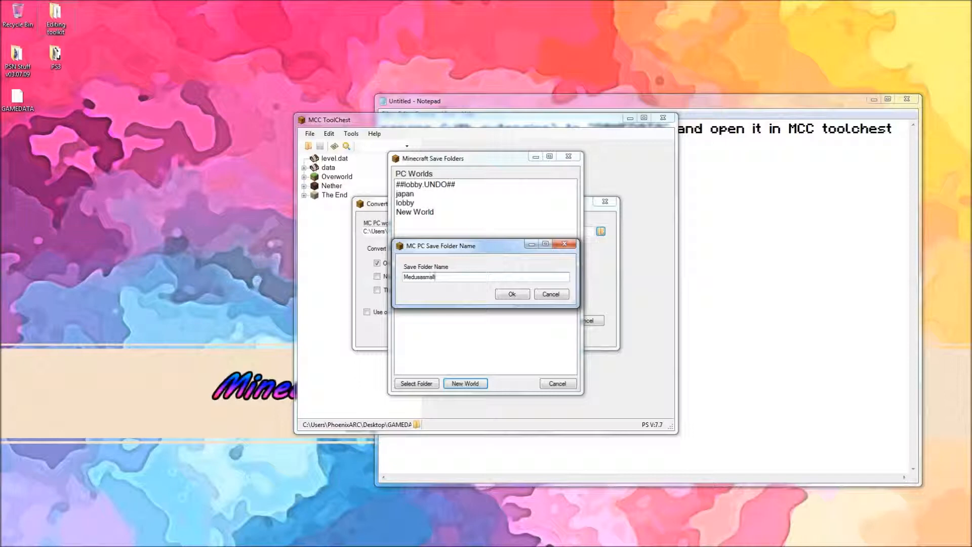
pyautogui.write('_MG0')
pyautogui.press('Return')
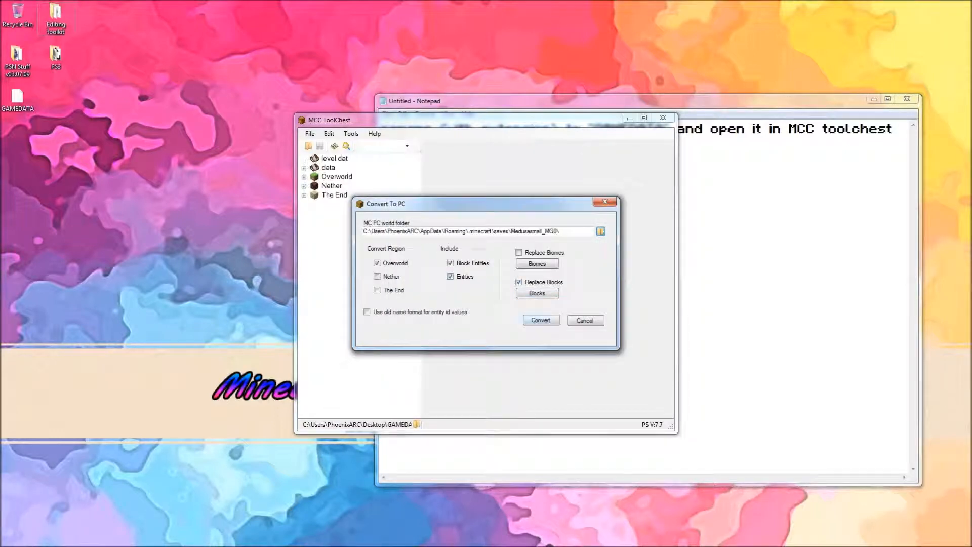
pyautogui.click(541, 320)
# - Replace the Notepad text with "convert it to pc"
pyautogui.click(736, 128)
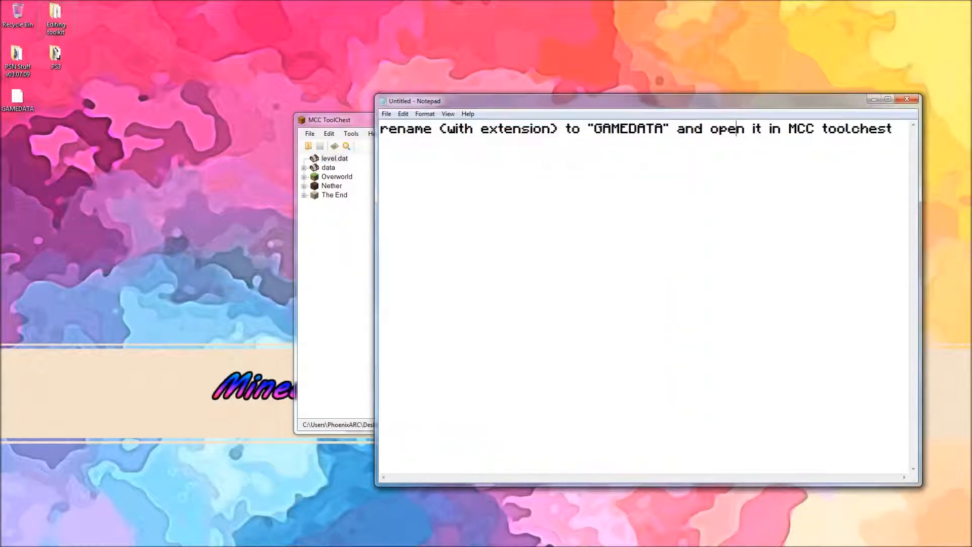
pyautogui.hotkey('ctrl', 'a')
pyautogui.write('convert it to')
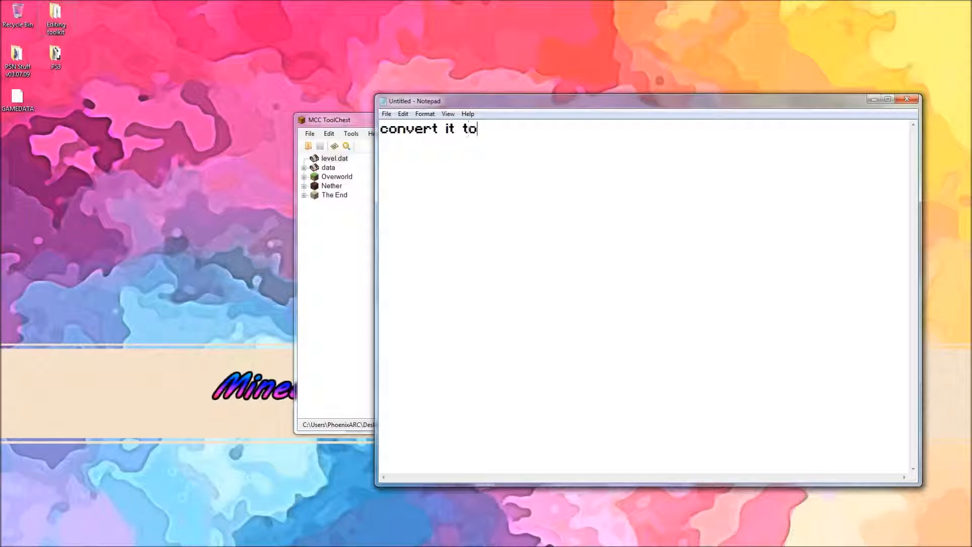
pyautogui.write(' pc')
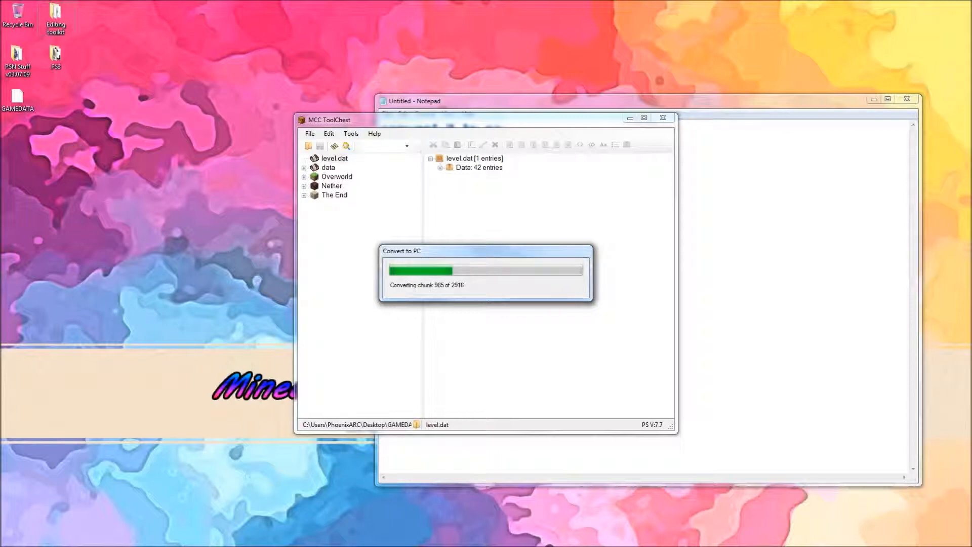
# - Open a new Windows Explorer window and browse to the Musics folder in the Music library
pyautogui.moveTo(86, 539)
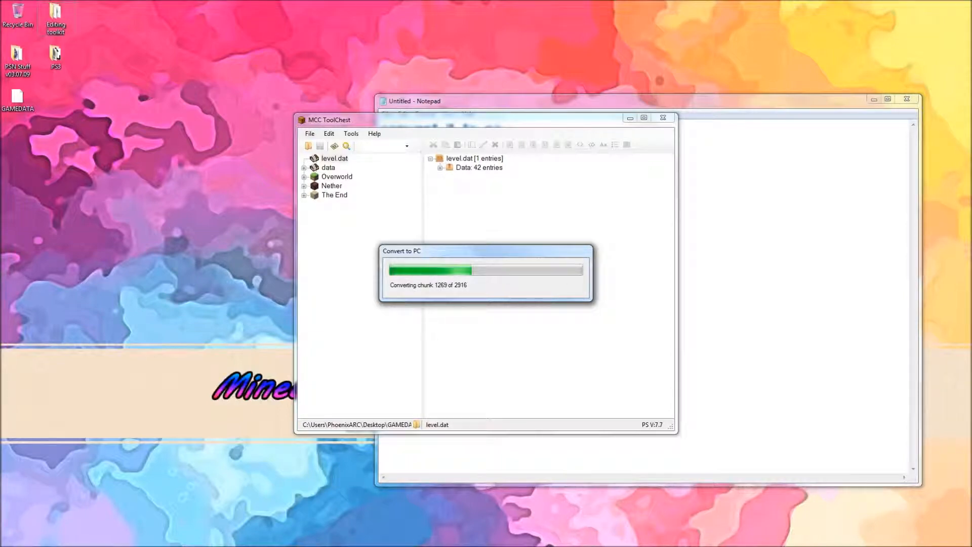
pyautogui.hotkey('alt', 'Tab')
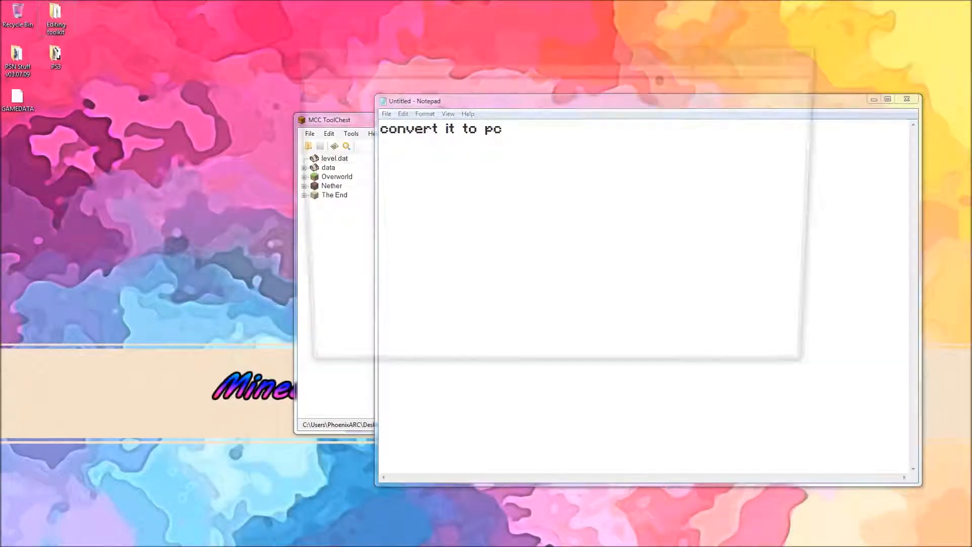
pyautogui.press('super+e')
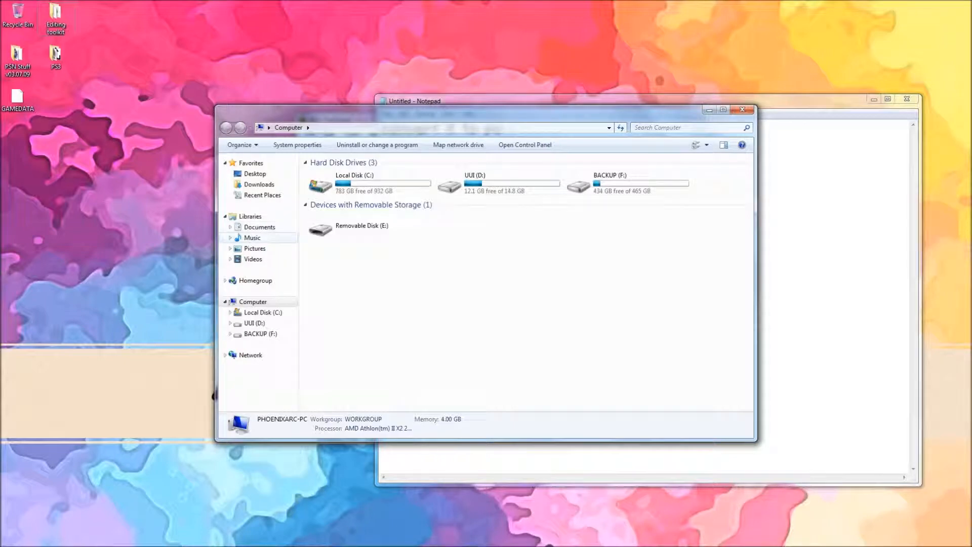
pyautogui.click(253, 238)
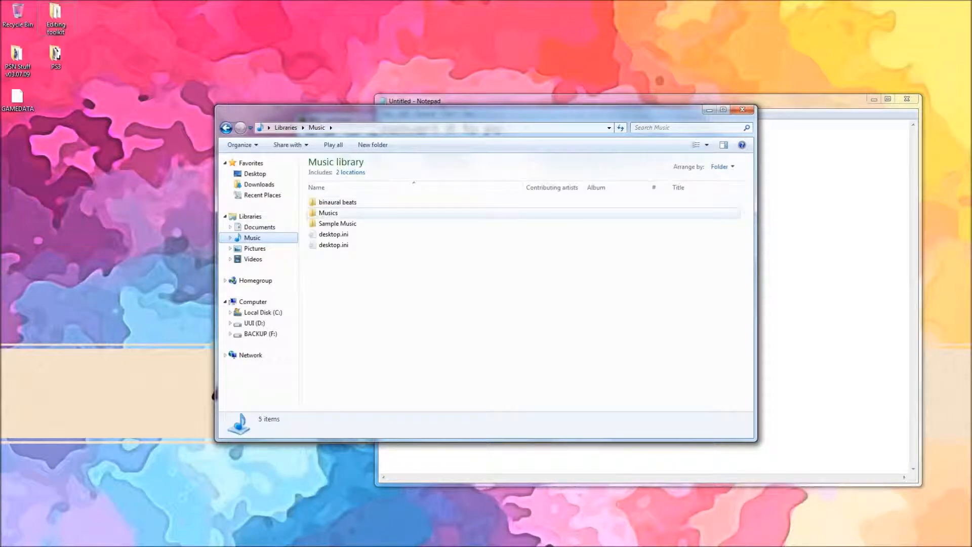
pyautogui.doubleClick(328, 212)
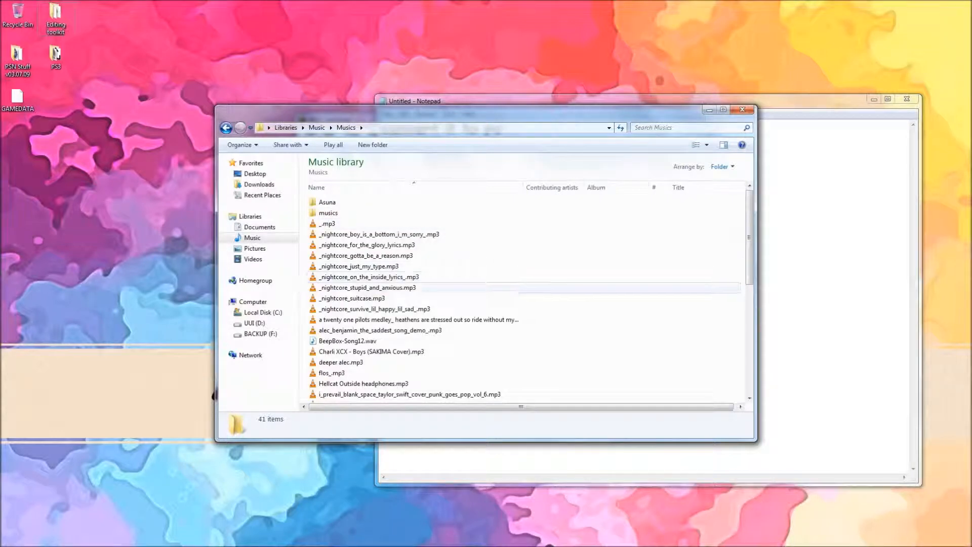
# - Browse the music library to the A modern Tragedy folder inside musics > Grandson and select all of its songs
pyautogui.doubleClick(328, 213)
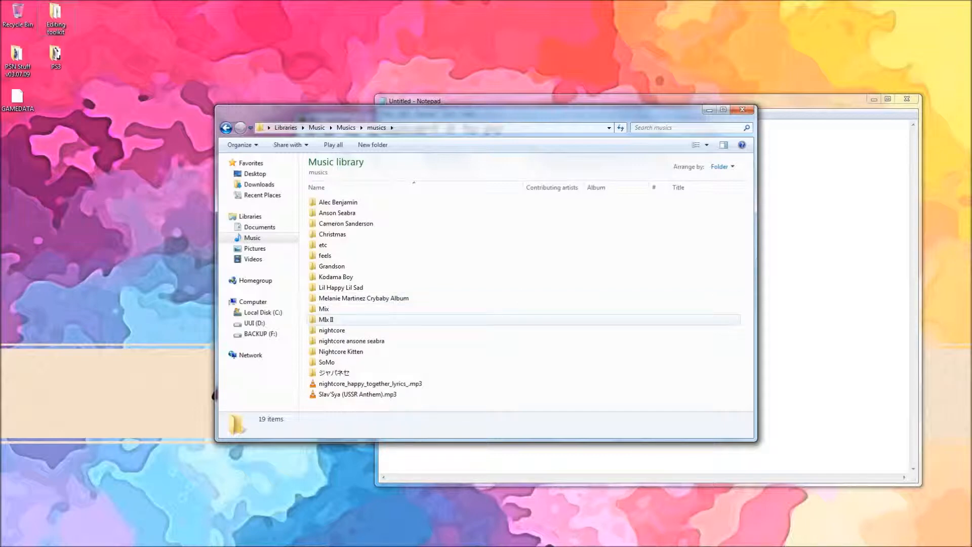
pyautogui.doubleClick(324, 308)
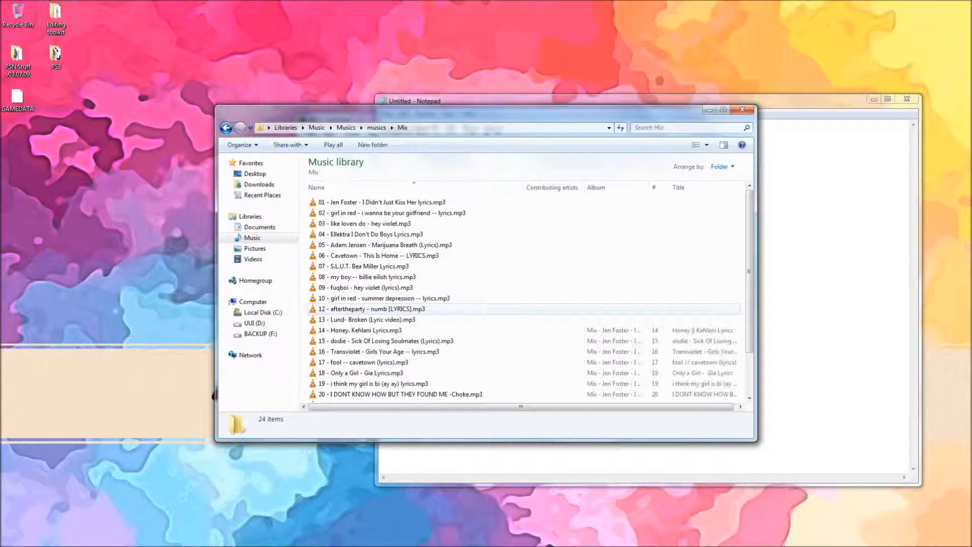
pyautogui.hotkey('ctrl', 'a')
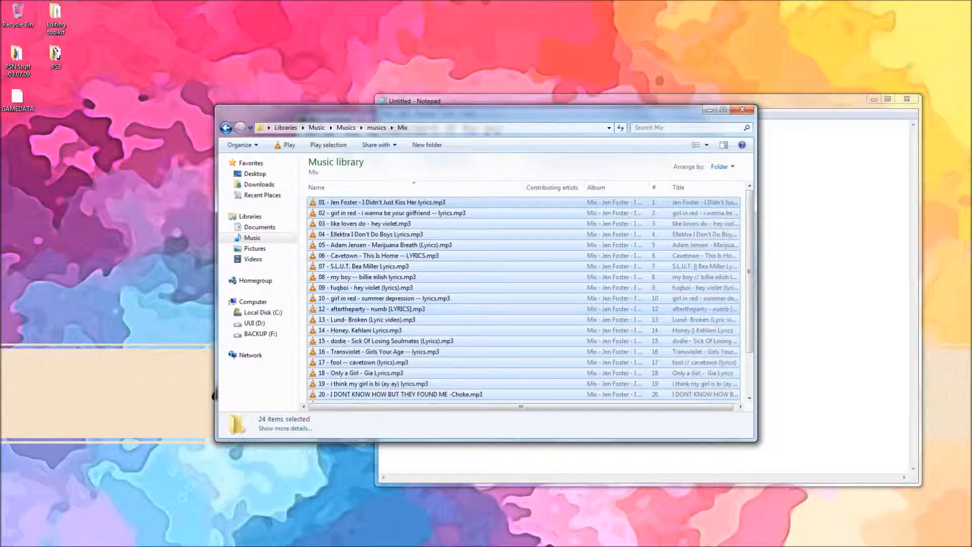
pyautogui.press('BackSpace')
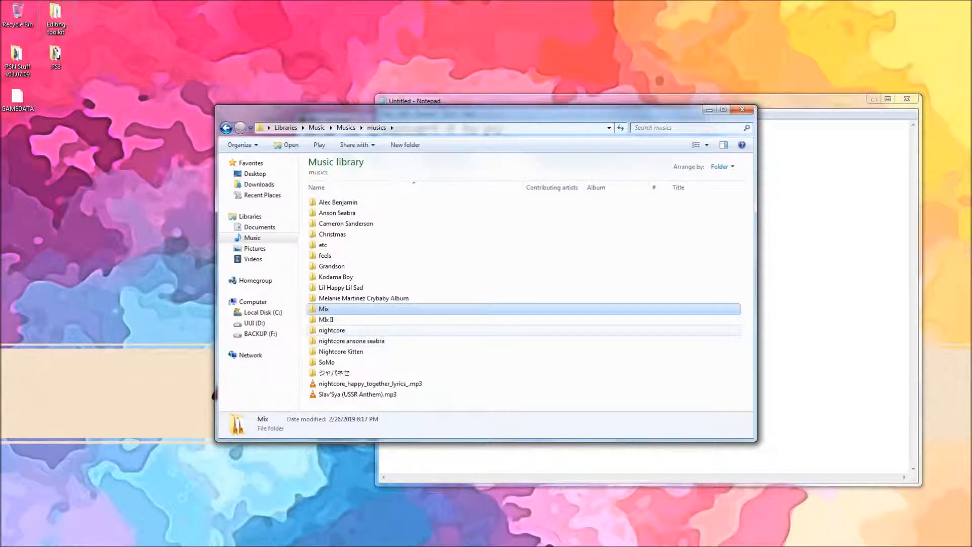
pyautogui.click(336, 277)
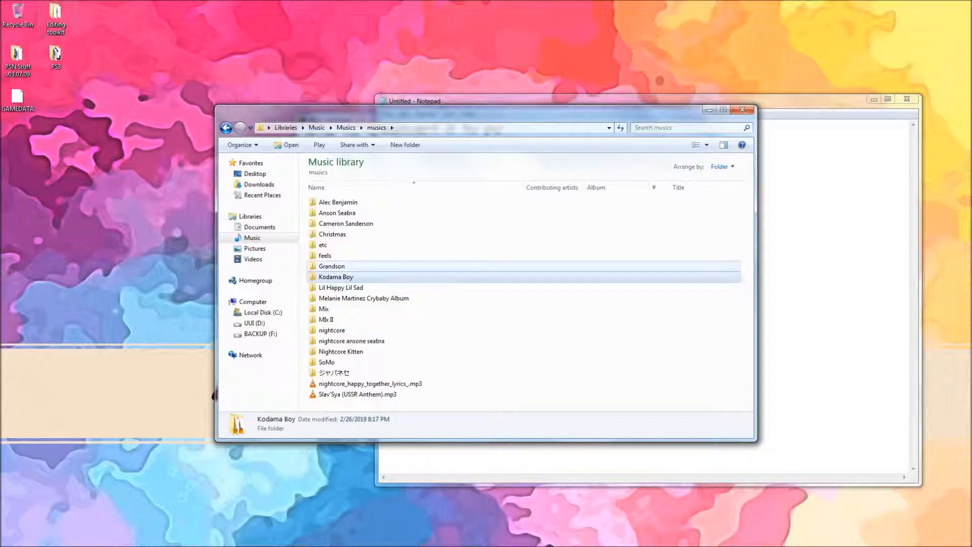
pyautogui.doubleClick(331, 266)
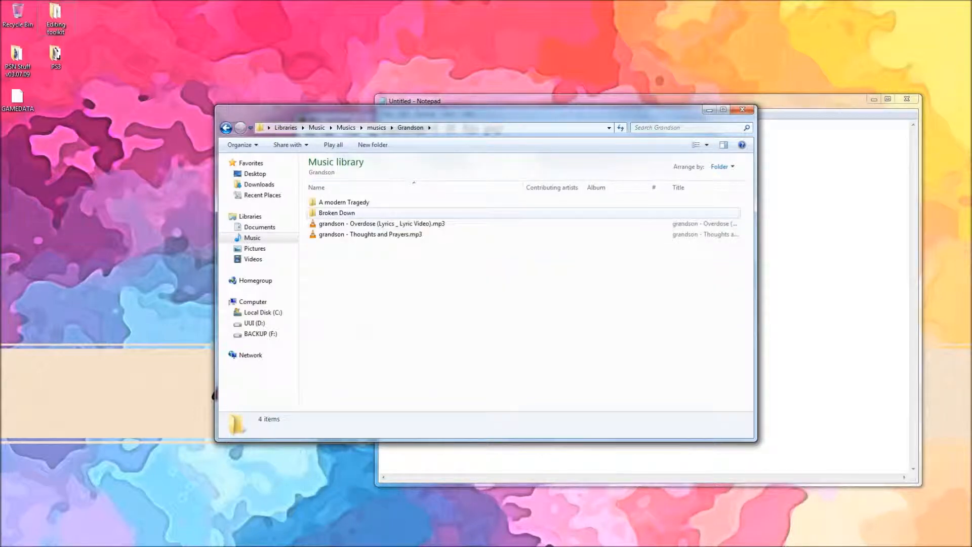
pyautogui.doubleClick(344, 203)
pyautogui.hotkey('ctrl', 'a')
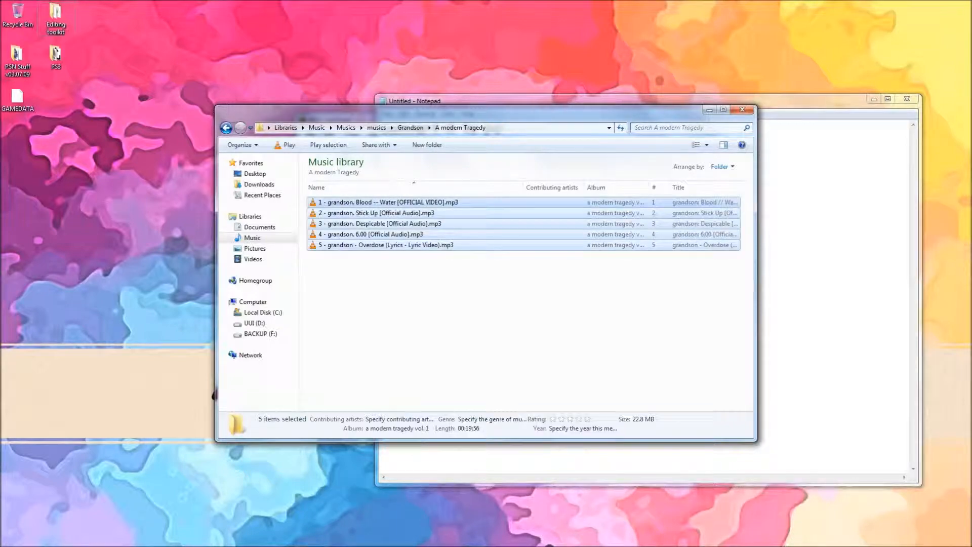
# - Check the progress of the Convert to PC job and replace the Notepad text with "then open MCEDIT"
pyautogui.hotkey('alt', 'Tab')
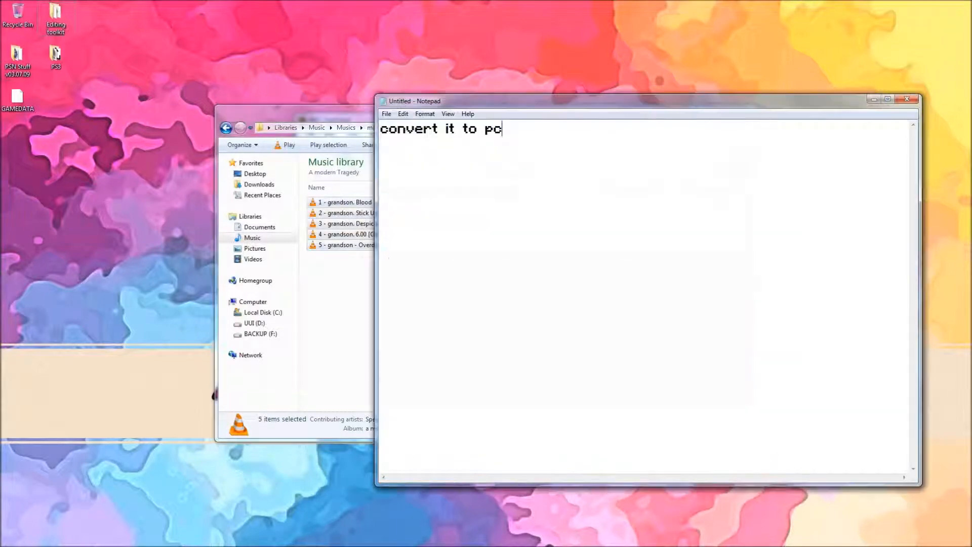
pyautogui.click(248, 539)
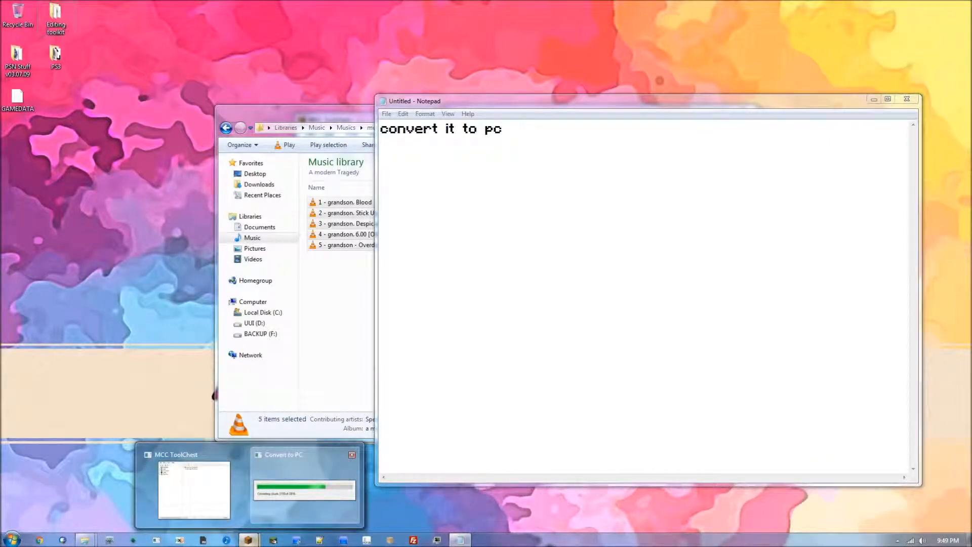
pyautogui.click(304, 486)
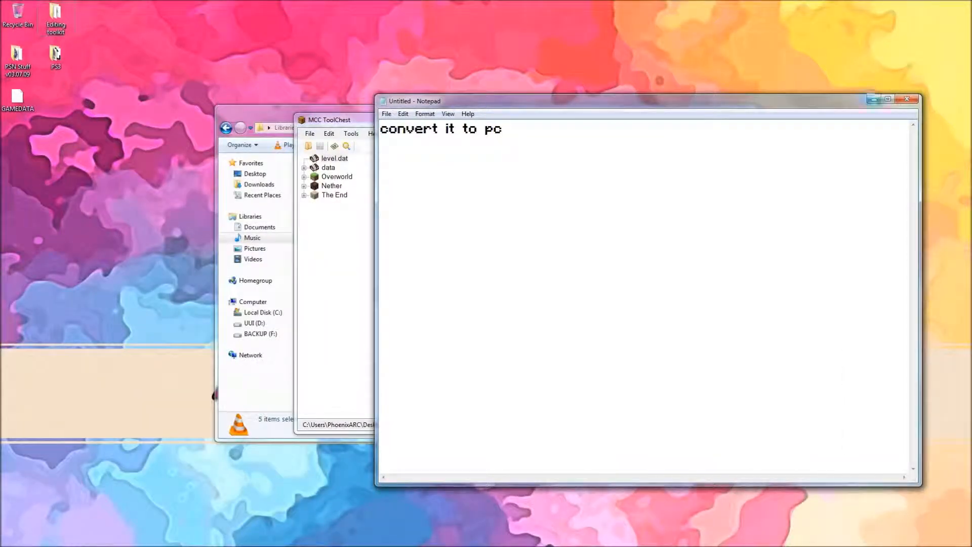
pyautogui.hotkey('ctrl', 'a')
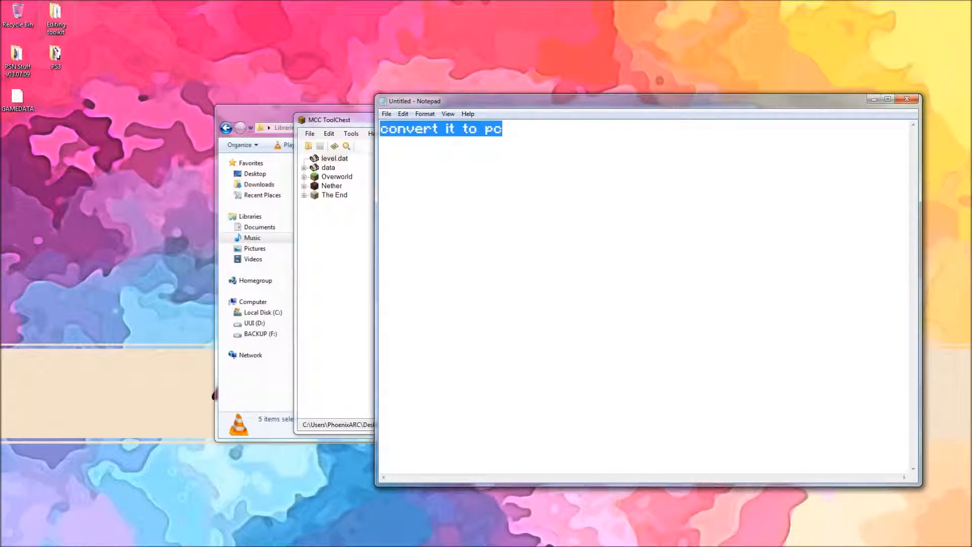
pyautogui.write('then open MCEDIT')
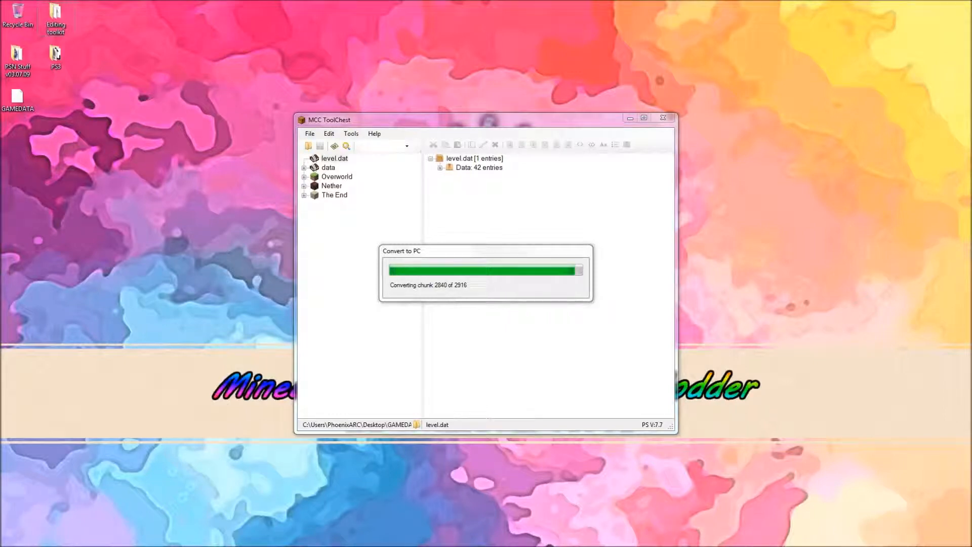
# - End the RegAsm.exe *32 and Data.exe *32 processes in Windows Task Manager and close it
pyautogui.rightClick(614, 541)
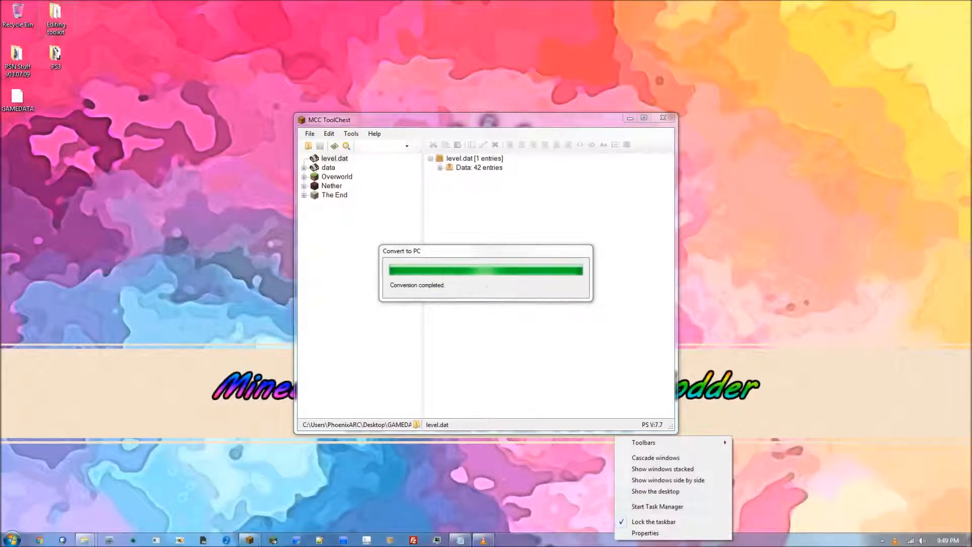
pyautogui.click(657, 507)
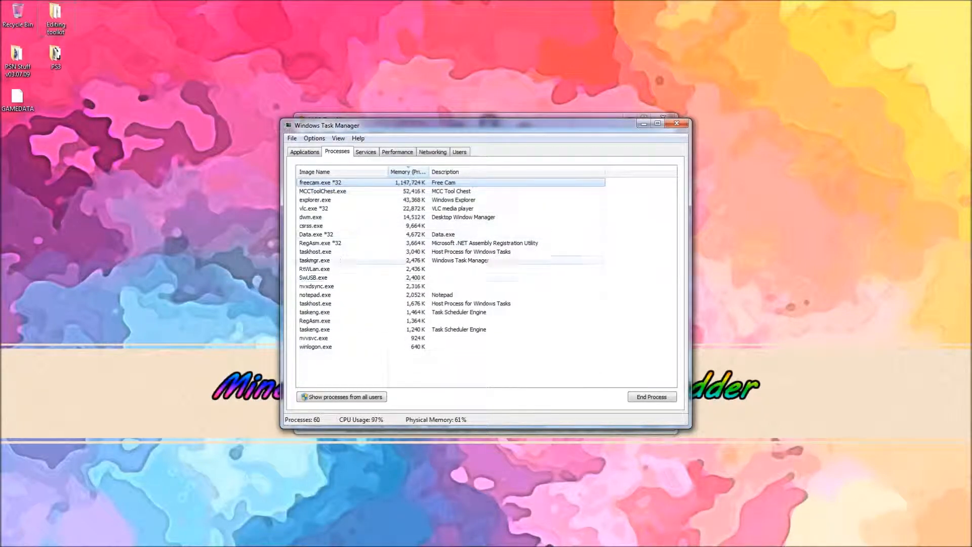
pyautogui.click(451, 243)
pyautogui.click(450, 235)
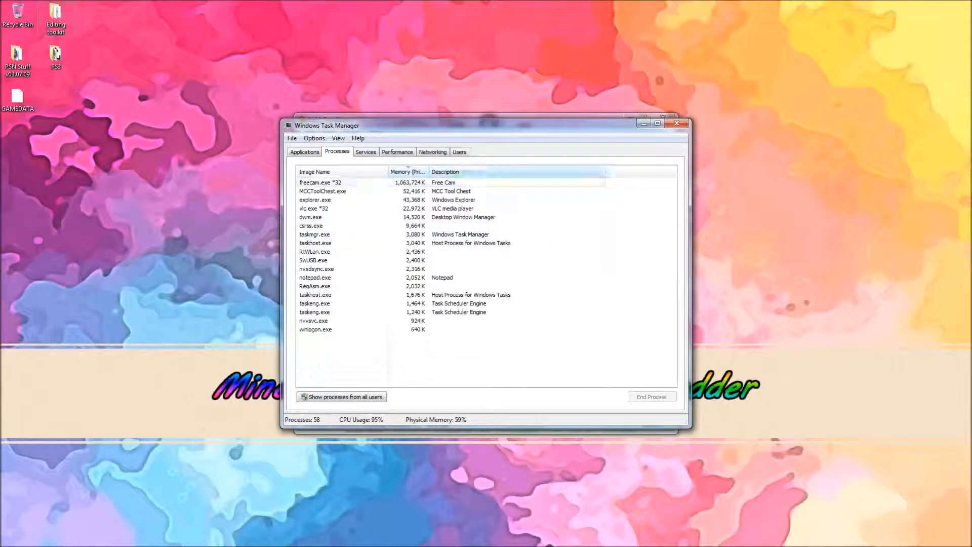
pyautogui.click(676, 124)
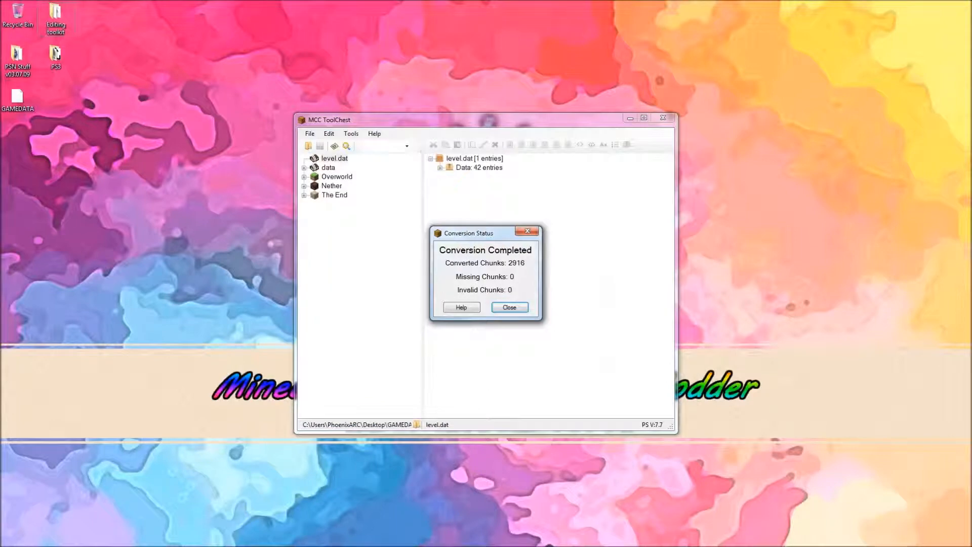
# - Dismiss the conversion status report, close MCC ToolChest and launch MCEdit
pyautogui.press('Return')
pyautogui.click(662, 117)
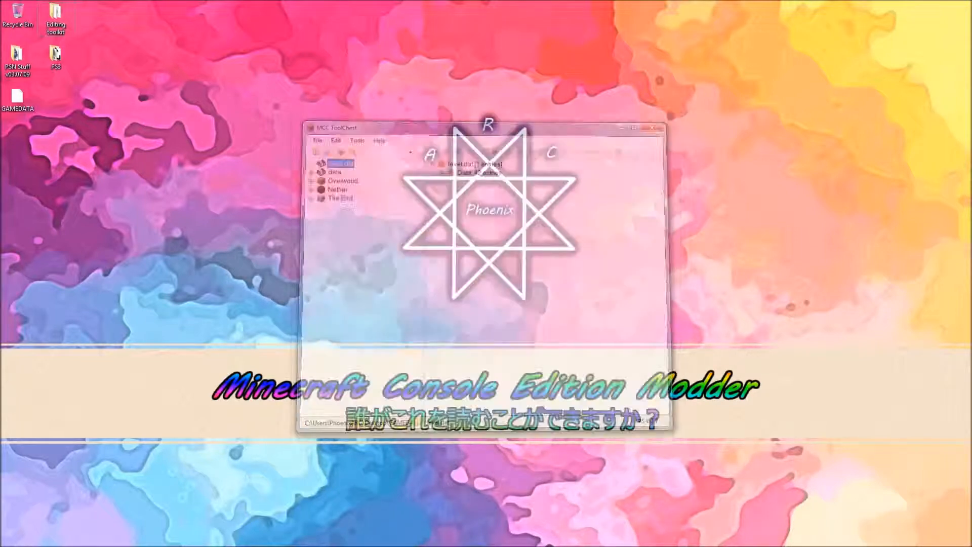
pyautogui.click(274, 541)
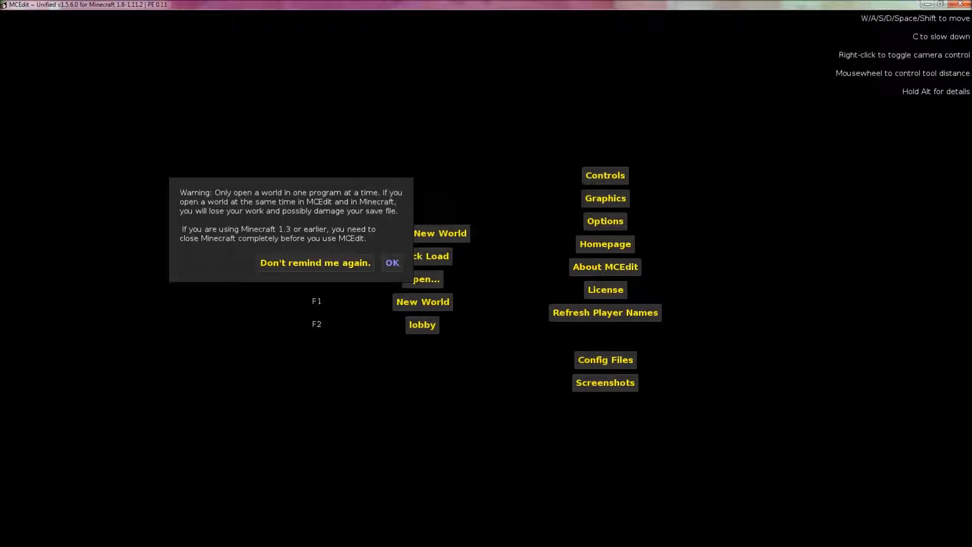
# - Dismiss the startup warning and load the Medusasmall_MG0 world from the saved worlds list
pyautogui.press('Return')
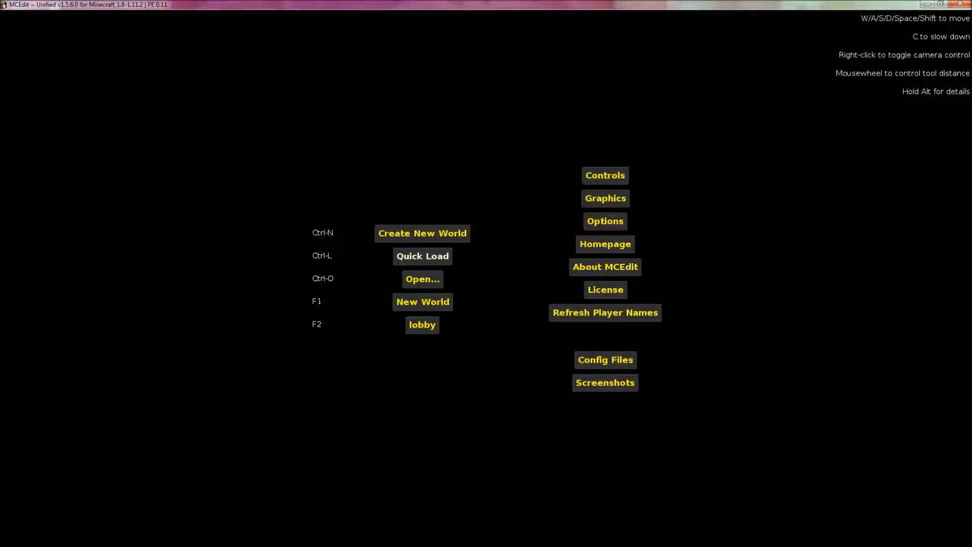
pyautogui.hotkey('ctrl', 'l')
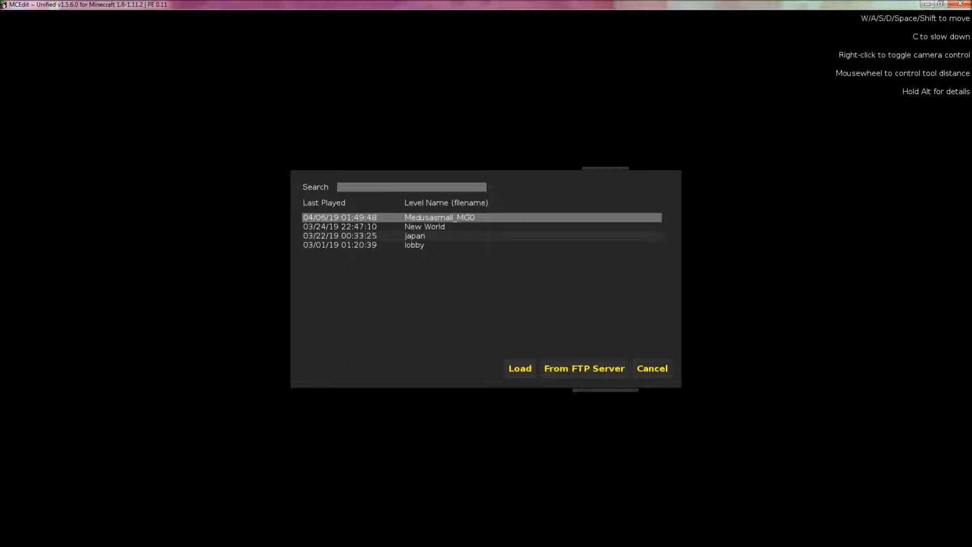
pyautogui.press('Return')
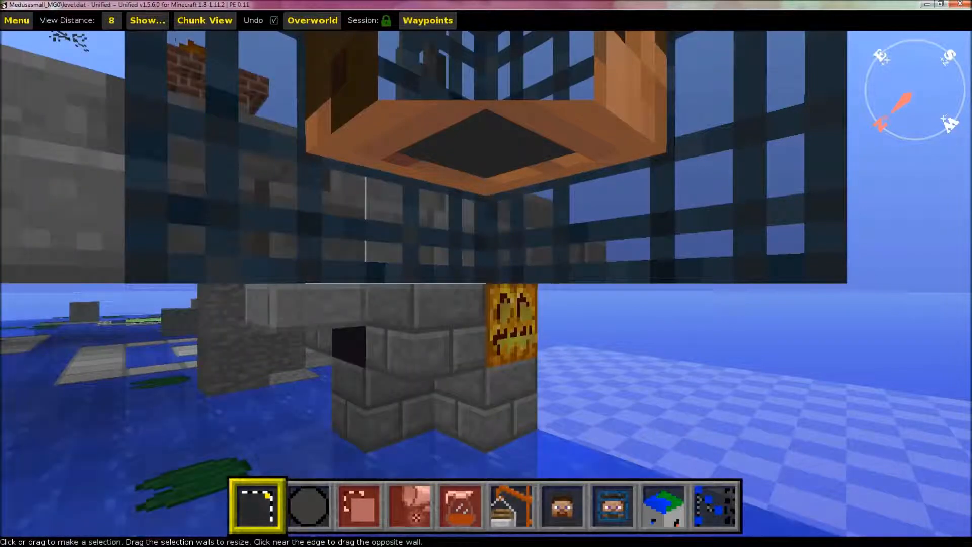
# - Look over the loaded map from above and switch to the overhead Chunk View
pyautogui.moveTo(481, 202); pyautogui.dragTo(517, 283, button='right')
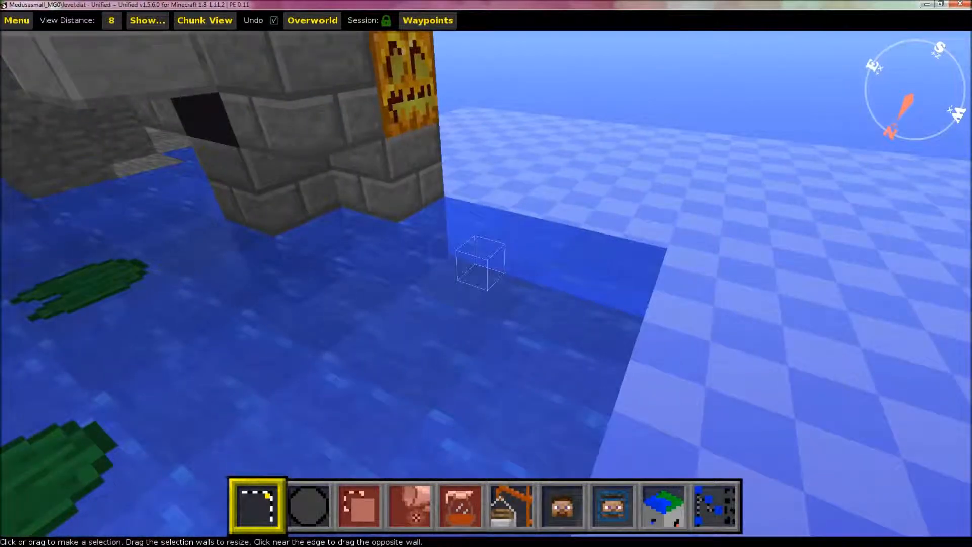
pyautogui.press('space')
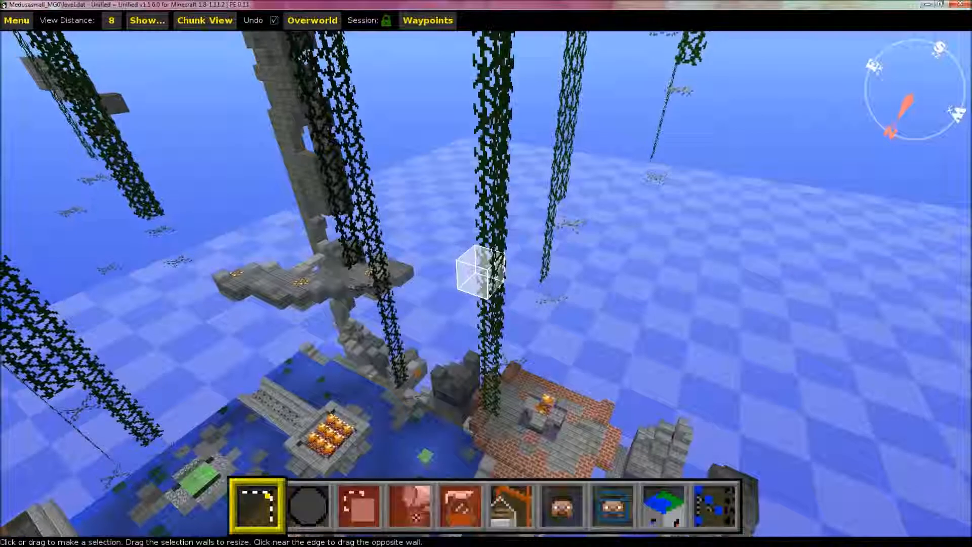
pyautogui.moveTo(483, 273); pyautogui.dragTo(567, 286, button='right')
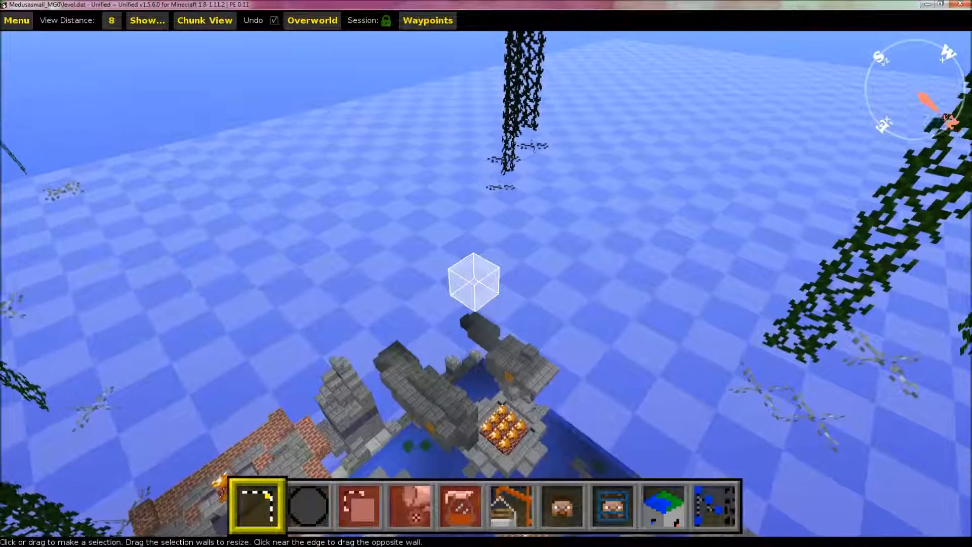
pyautogui.moveTo(499, 300); pyautogui.dragTo(556, 313, button='right')
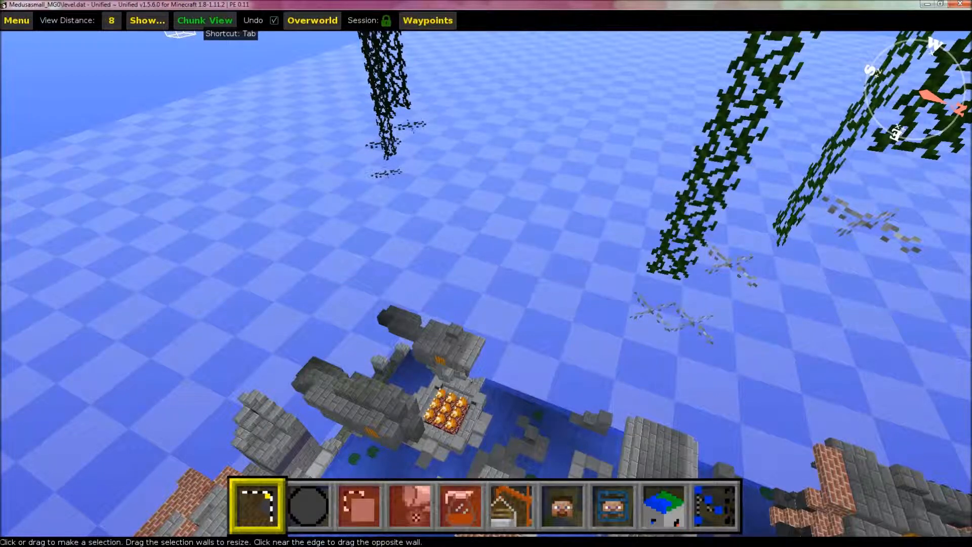
pyautogui.click(204, 21)
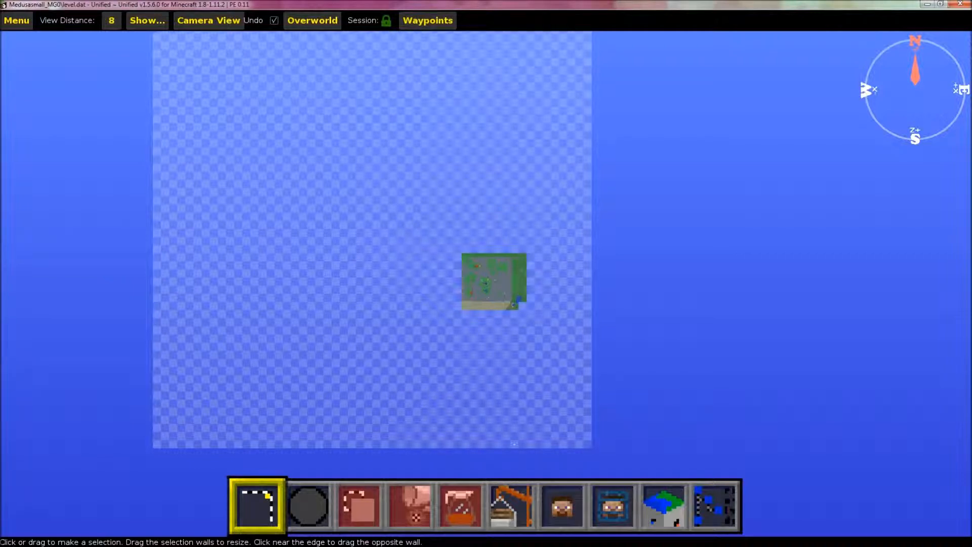
# - Select a strip of about 320 chunks along the map's east side with the chunk tool, leaving out the columns beyond the map's edge
pyautogui.moveTo(511, 446)
pyautogui.mouseDown()
pyautogui.moveTo(569, 284)
pyautogui.moveTo(584, 189)
pyautogui.moveTo(519, 374)
pyautogui.moveTo(515, 444)
pyautogui.mouseUp()
pyautogui.press('9')
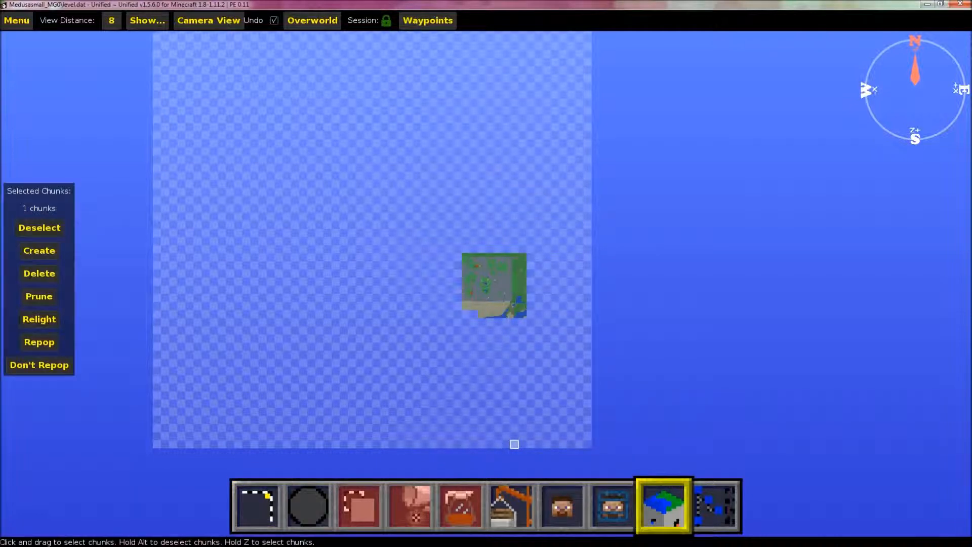
pyautogui.click(515, 443)
pyautogui.moveTo(521, 440); pyautogui.dragTo(600, 156)
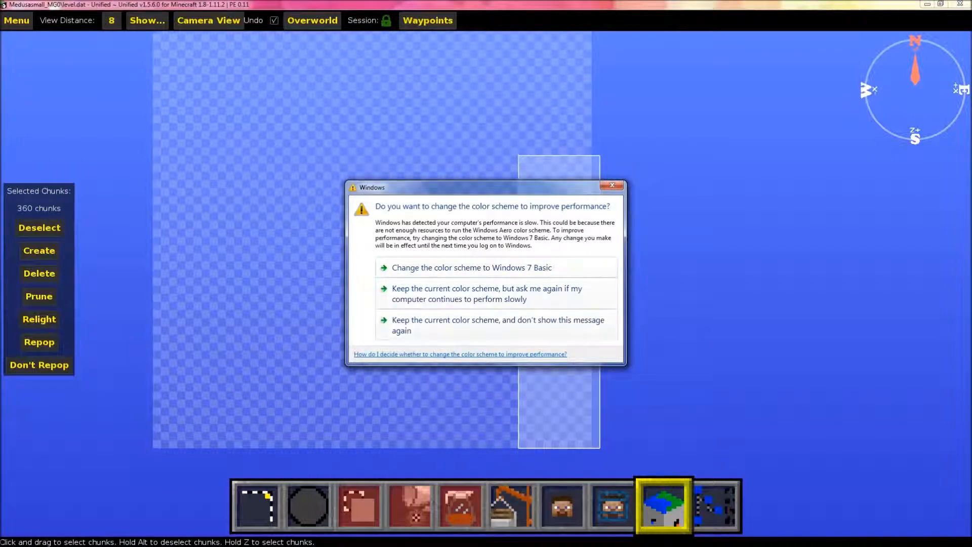
pyautogui.press('Escape')
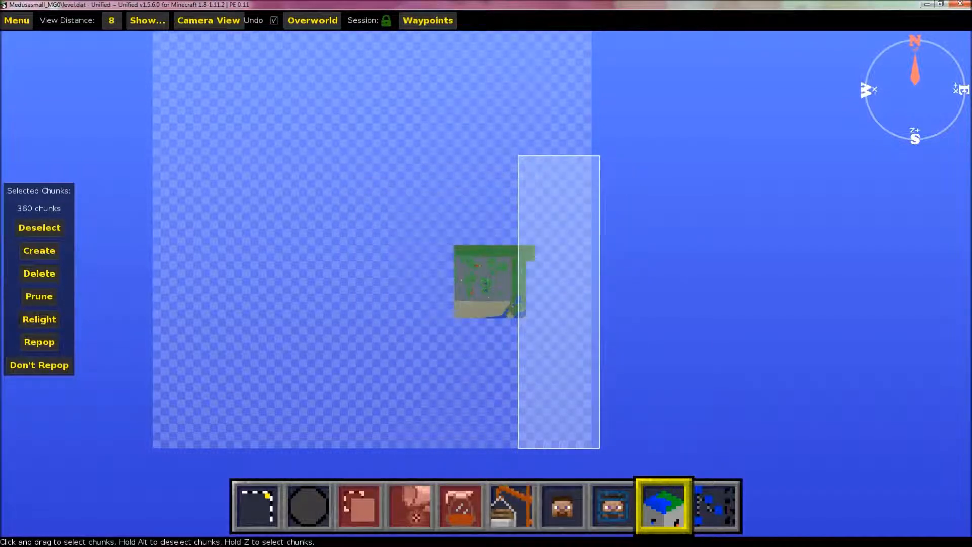
pyautogui.moveTo(596, 157); pyautogui.dragTo(595, 446)
# - Extend the chunk selection up to the map's north edge and across the area north of the central build, covering about 720 chunks
pyautogui.scroll(2, 527, 155)
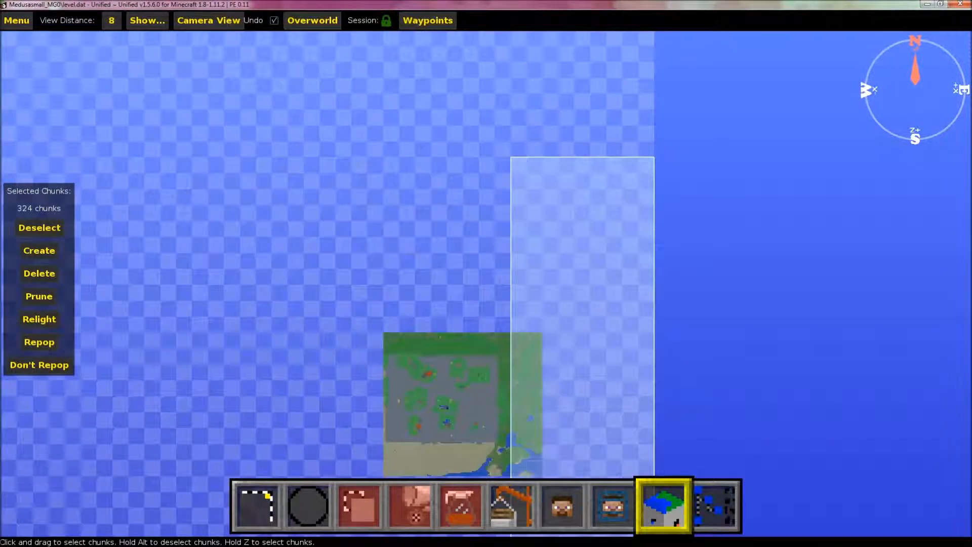
pyautogui.scroll(-1, 526, 154)
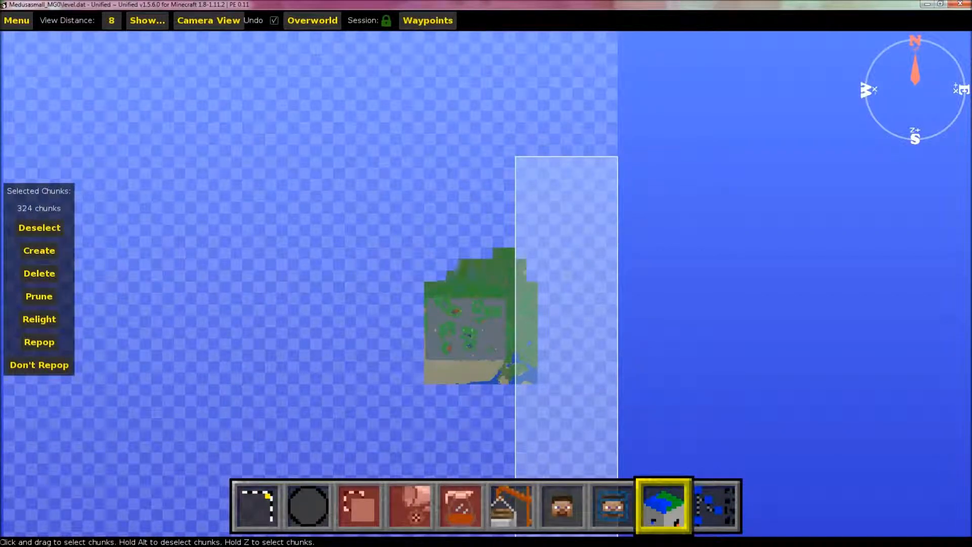
pyautogui.scroll(-1, 526, 154)
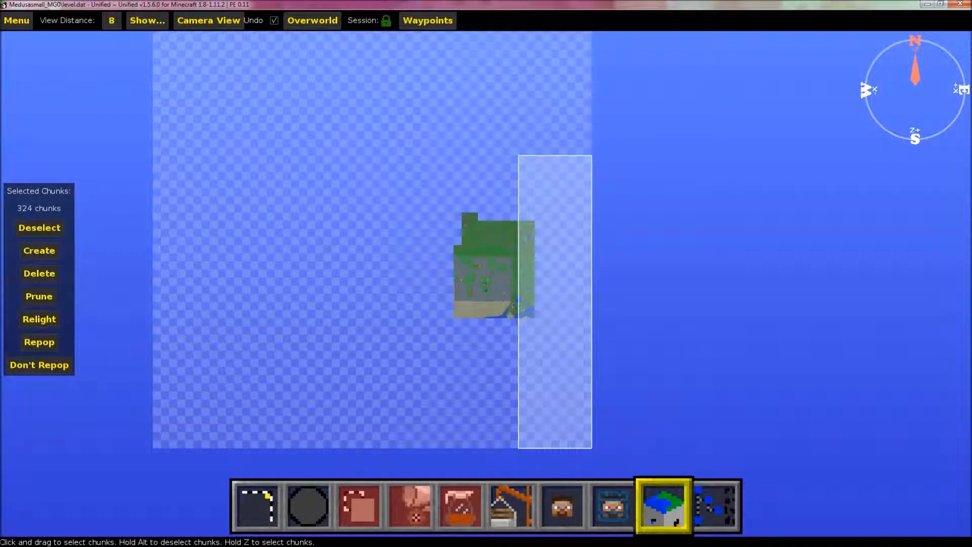
pyautogui.scroll(-1, 526, 154)
pyautogui.moveTo(521, 155); pyautogui.dragTo(572, 51)
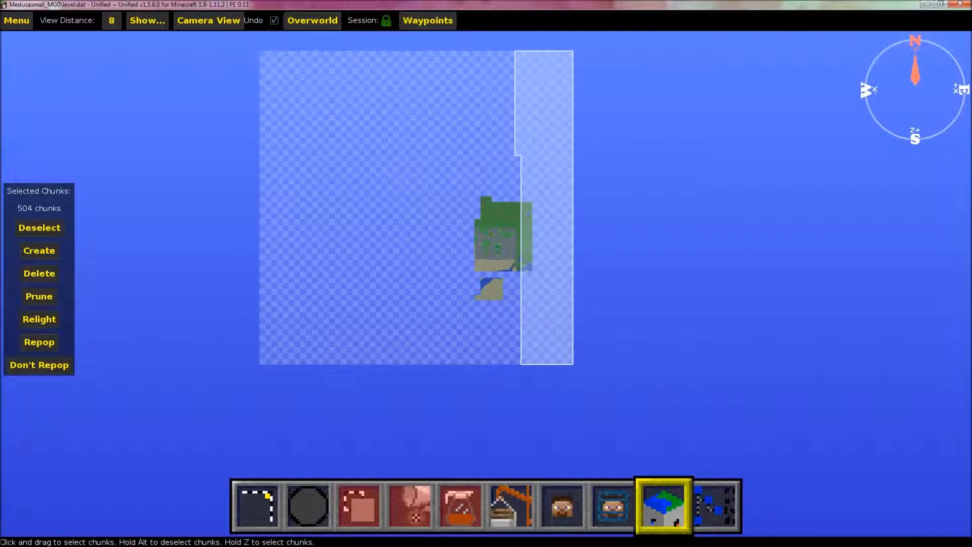
pyautogui.moveTo(521, 155); pyautogui.dragTo(474, 219)
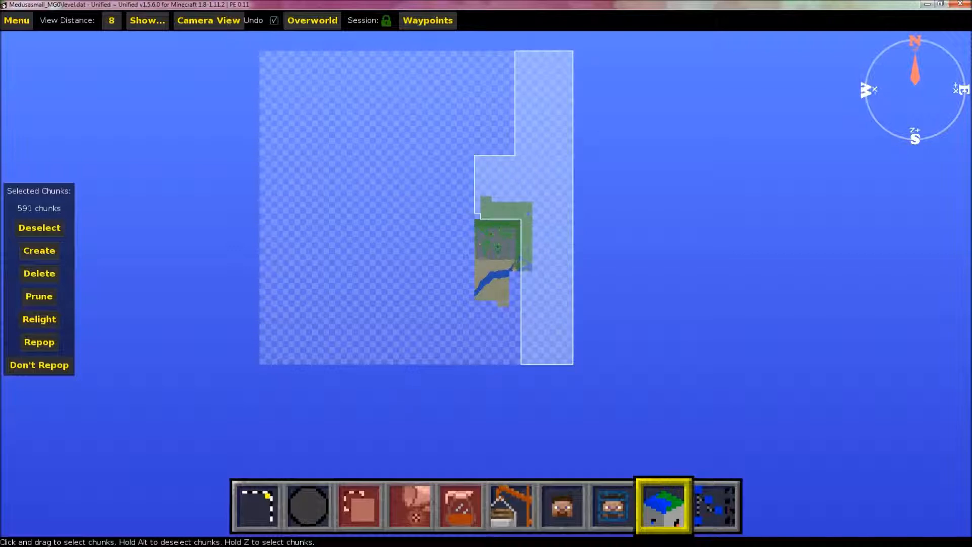
pyautogui.moveTo(514, 155); pyautogui.dragTo(475, 51)
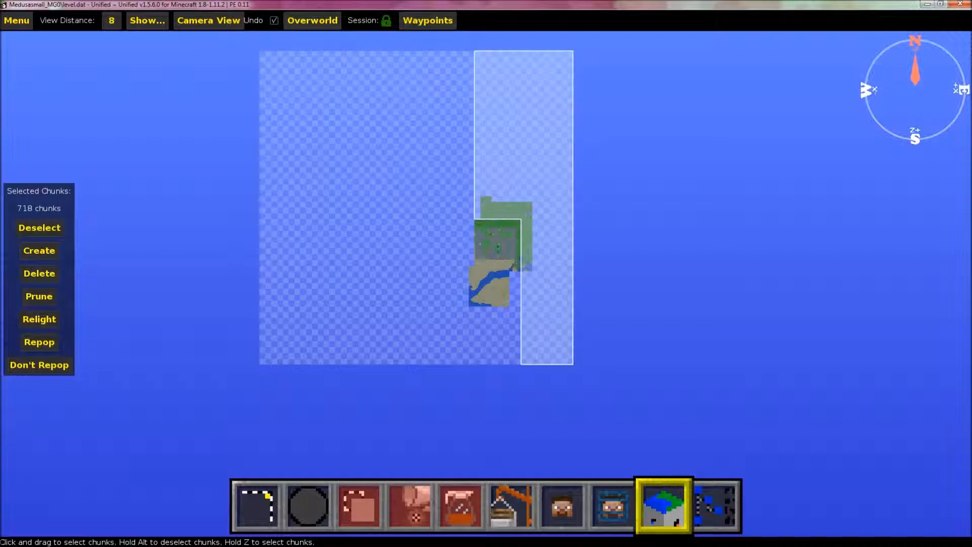
# - Extend the chunk selection over everything west and south of the central build, excluding the build itself, and delete the 2844 selected chunks
pyautogui.moveTo(469, 51); pyautogui.dragTo(259, 364)
pyautogui.moveTo(469, 51); pyautogui.dragTo(481, 224)
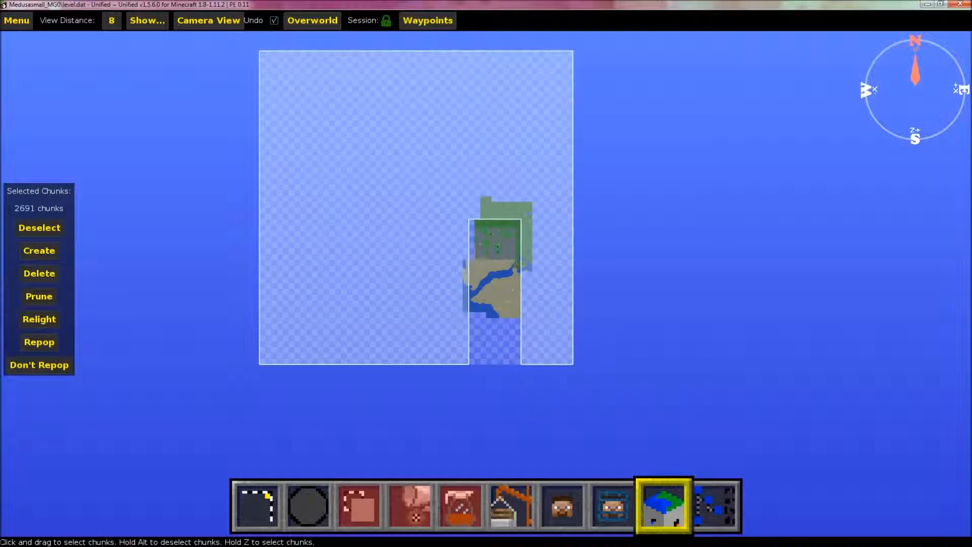
pyautogui.moveTo(471, 263); pyautogui.dragTo(522, 364)
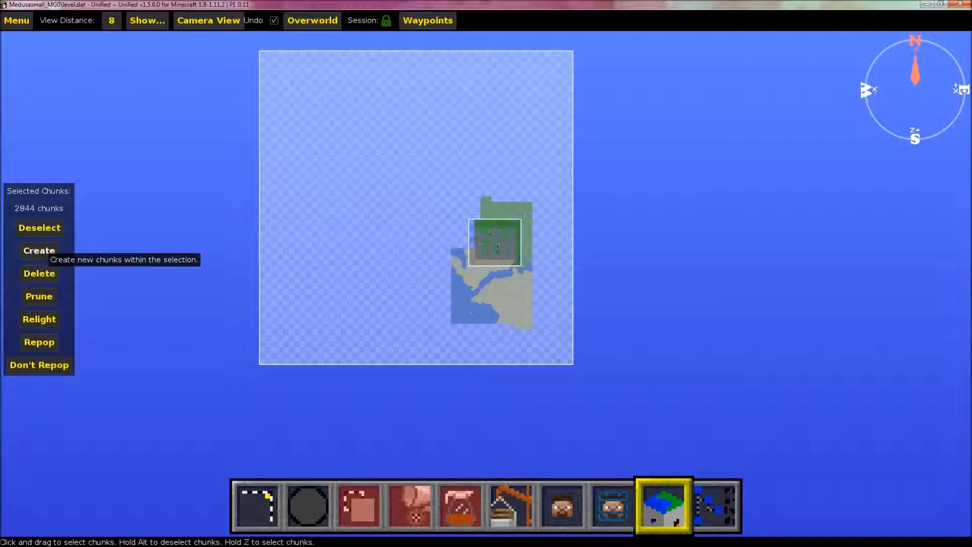
pyautogui.click(50, 256)
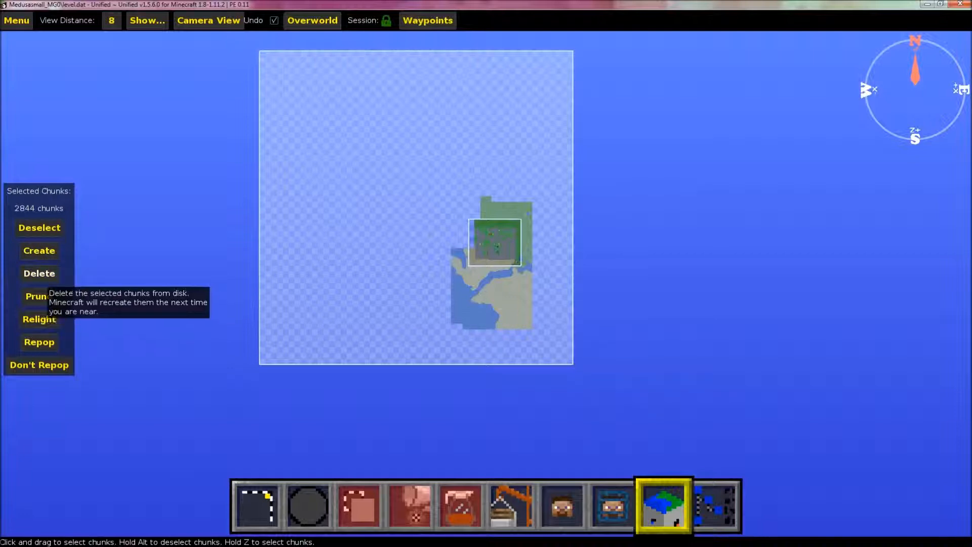
pyautogui.click(45, 274)
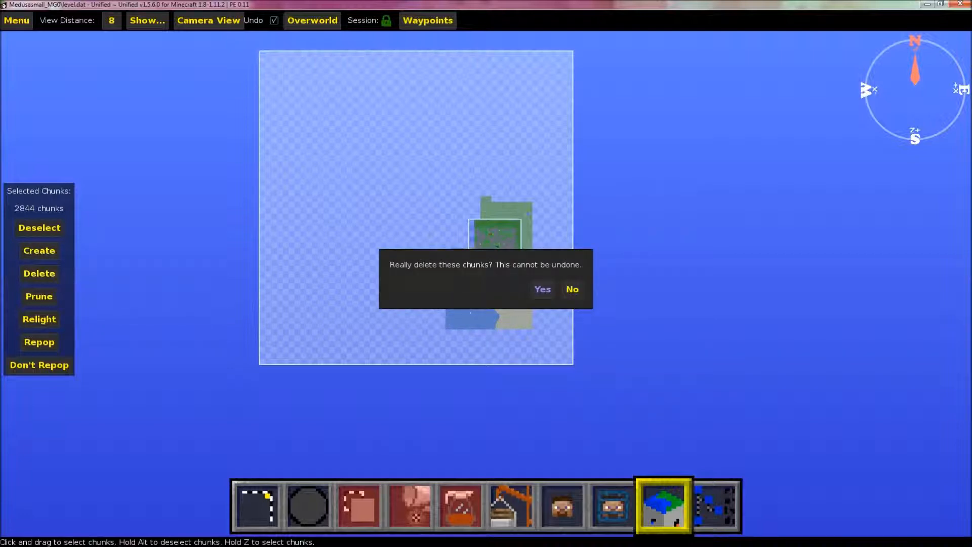
pyautogui.click(542, 289)
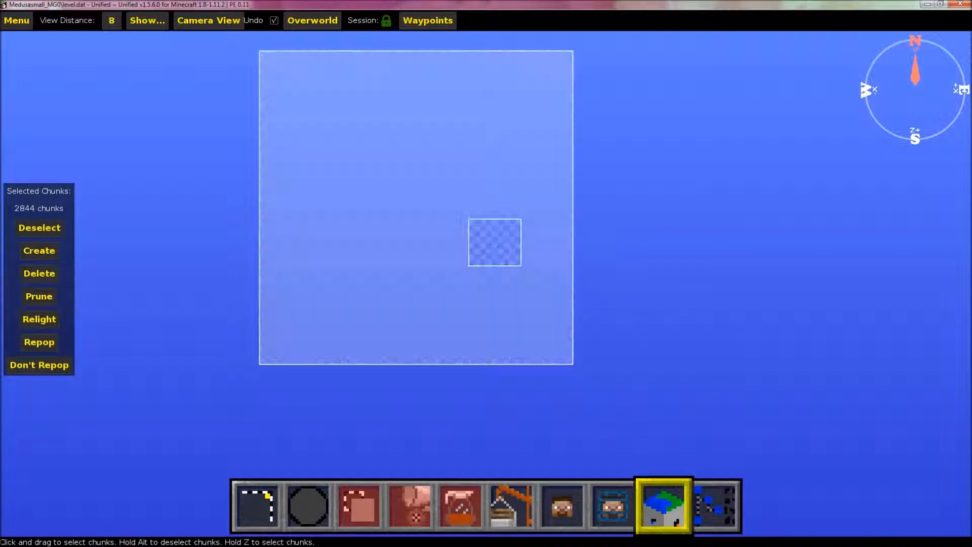
# - Switch back to the 3D Camera View and fly through the remaining central build to inspect it
pyautogui.click(207, 21)
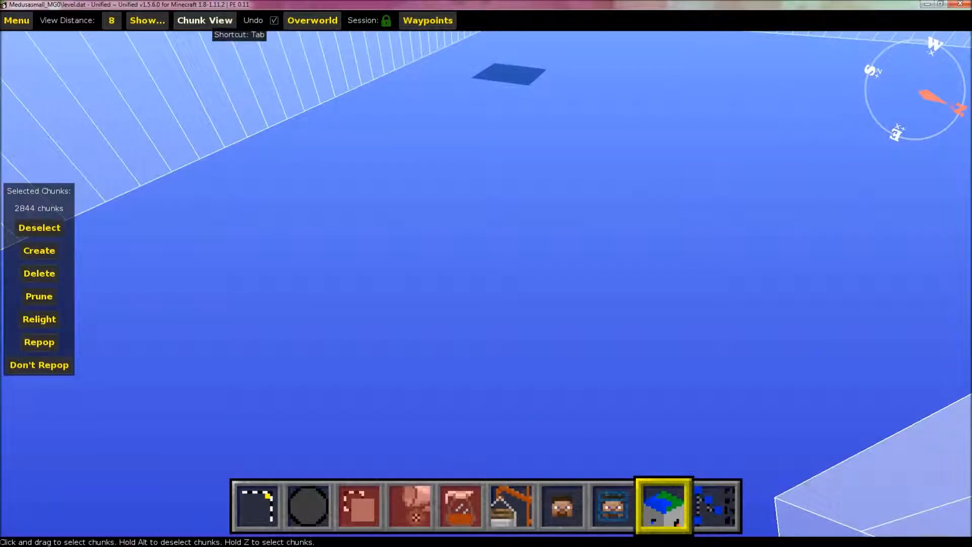
pyautogui.press('w')
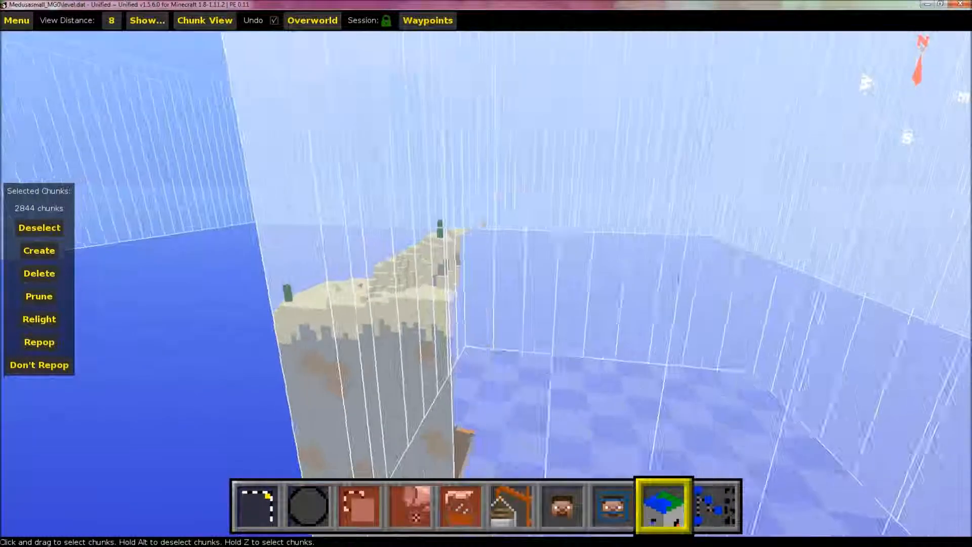
pyautogui.press('w')
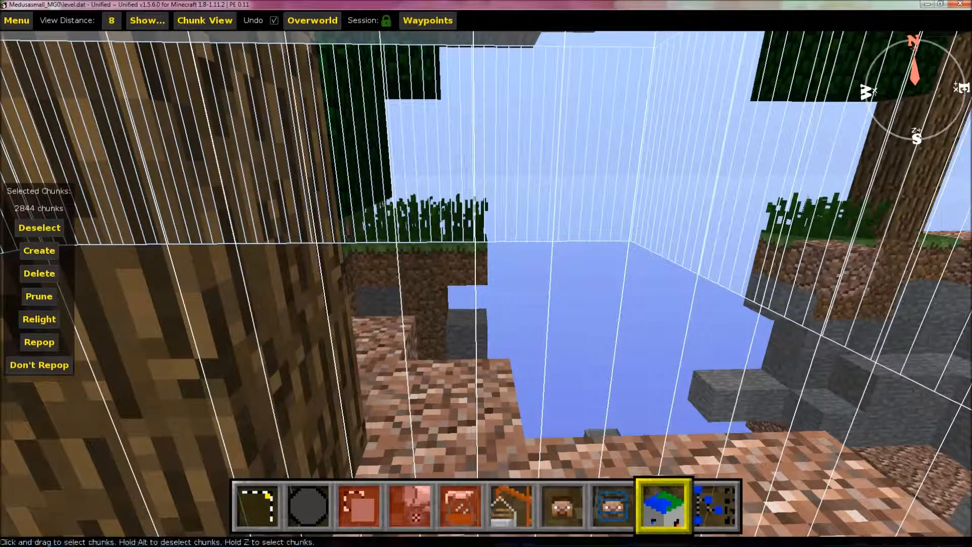
pyautogui.press('w')
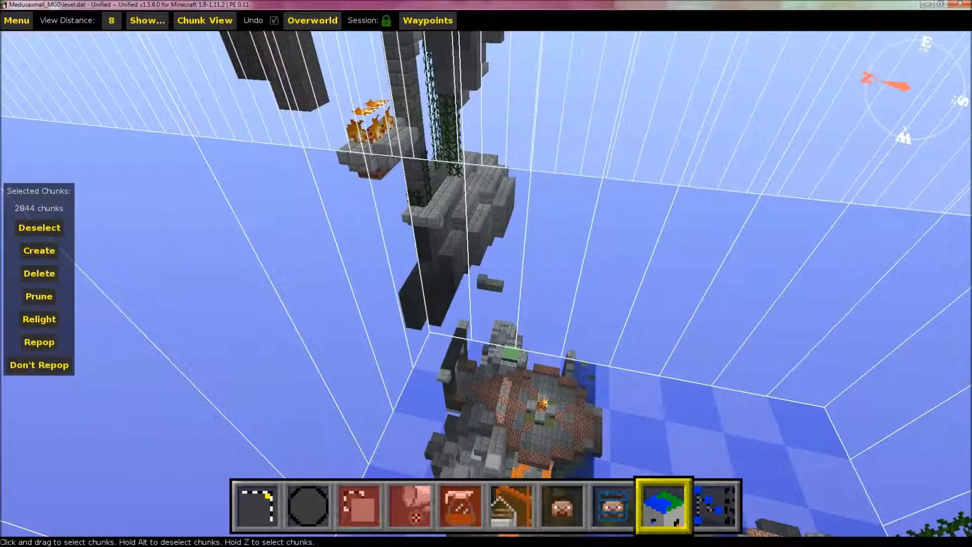
# - Select the entire world and use Fill and Replace to replace vines of any subtype with air
pyautogui.hotkey('ctrl', 'a')
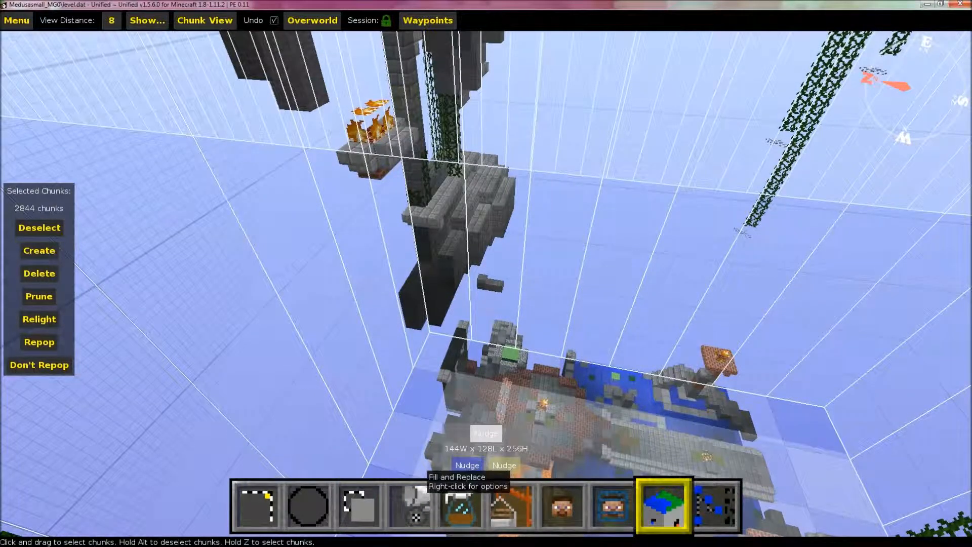
pyautogui.click(415, 506)
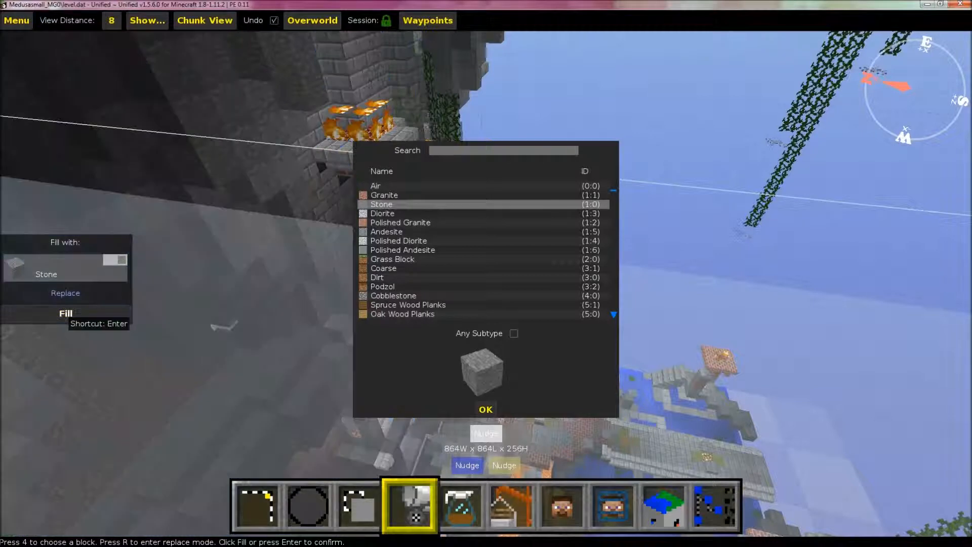
pyautogui.click(63, 297)
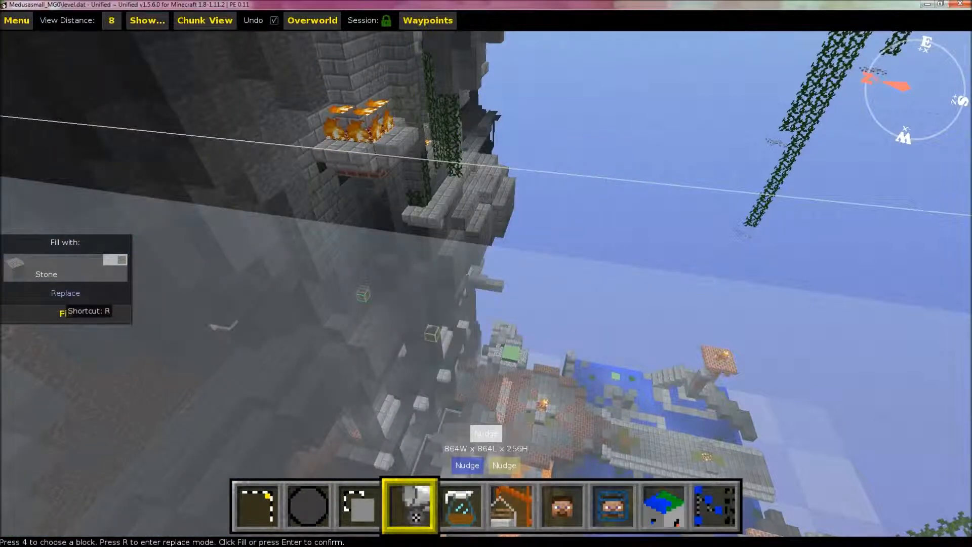
pyautogui.press('r')
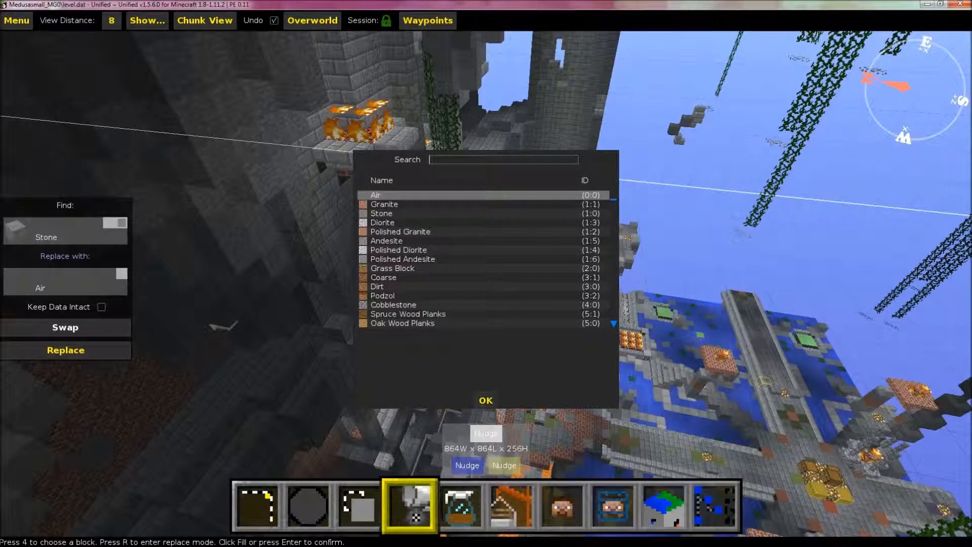
pyautogui.press('Return')
pyautogui.press('4')
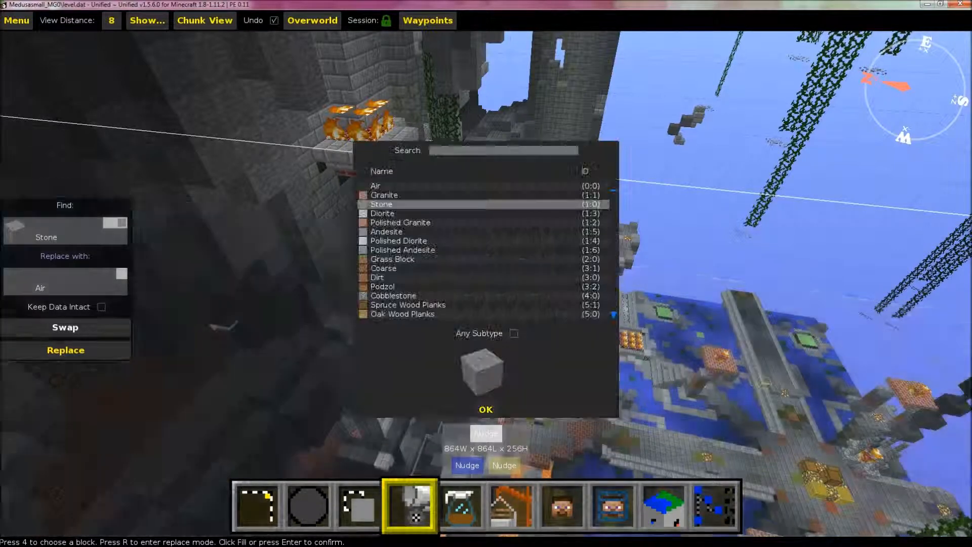
pyautogui.write('vines')
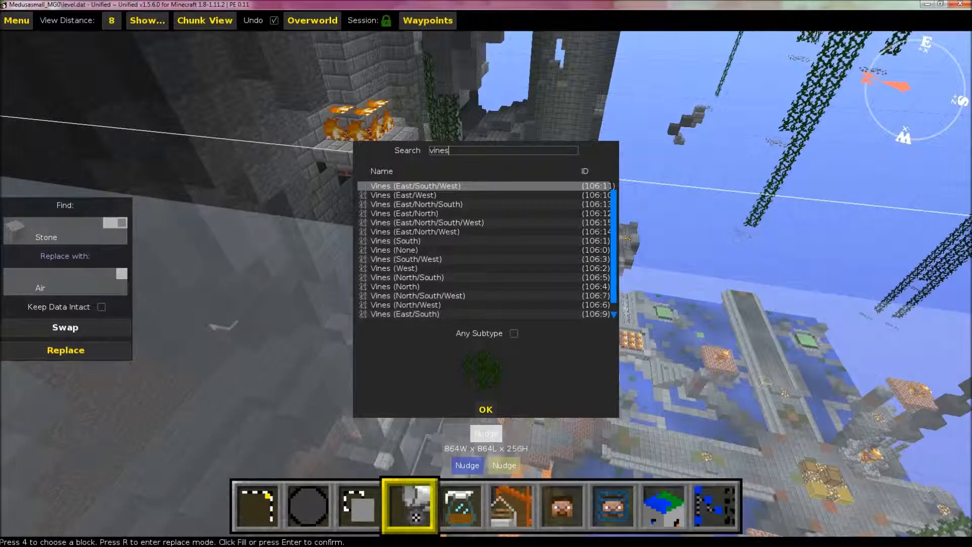
pyautogui.click(513, 333)
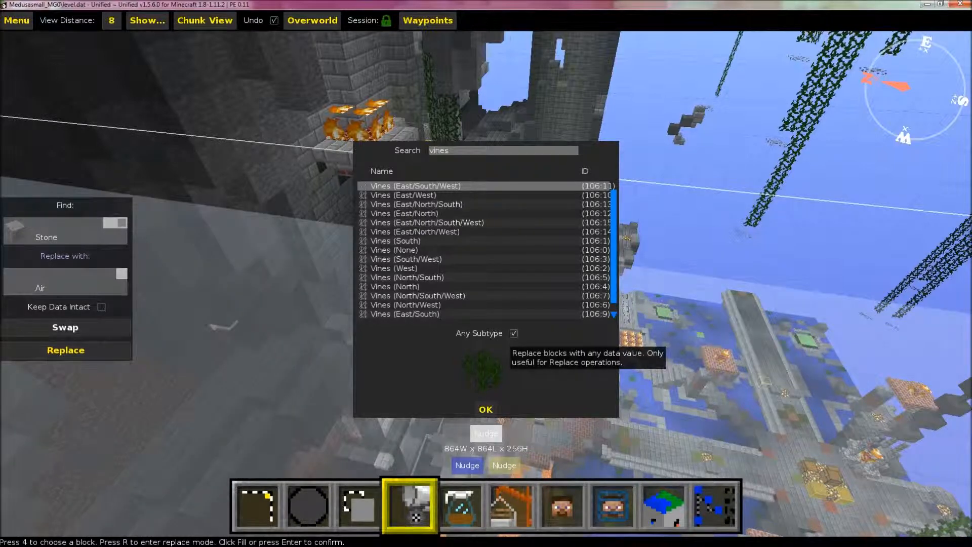
pyautogui.click(486, 409)
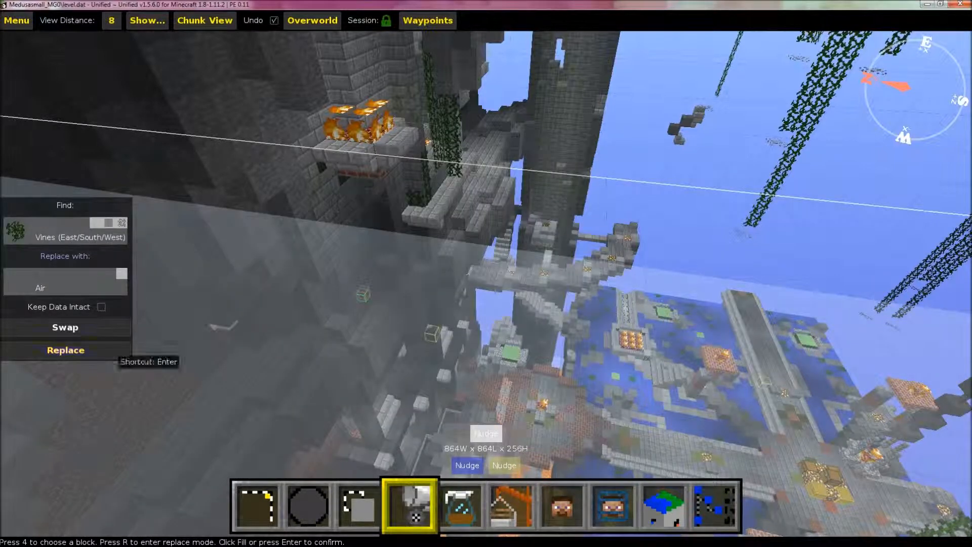
pyautogui.click(114, 352)
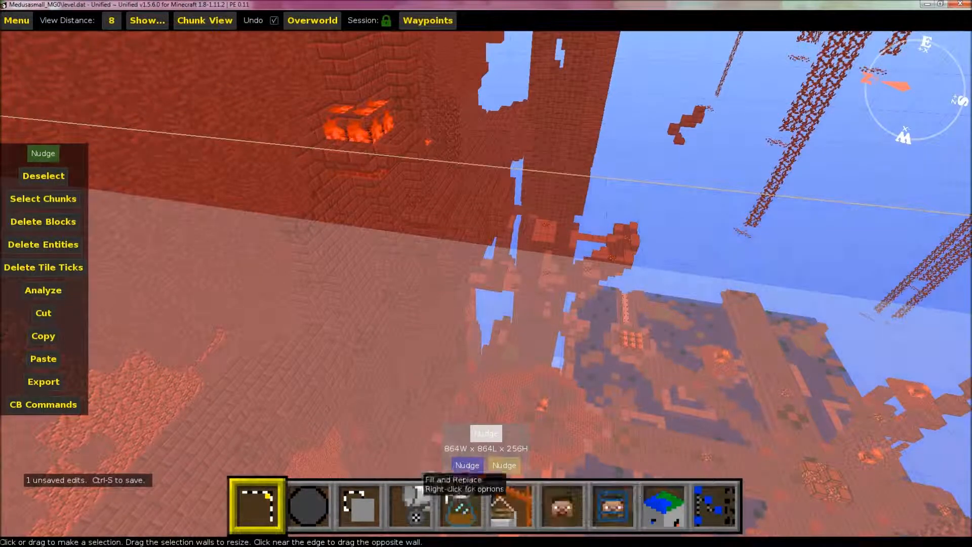
# - Replace Water (Still, Level 13) of any subtype with air across the whole selection and save the world
pyautogui.click(410, 503)
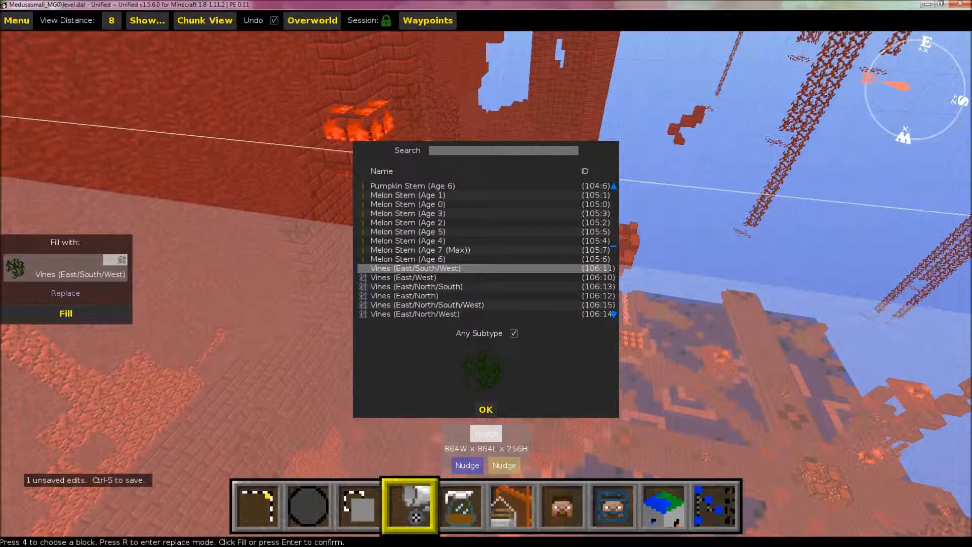
pyautogui.press('Return')
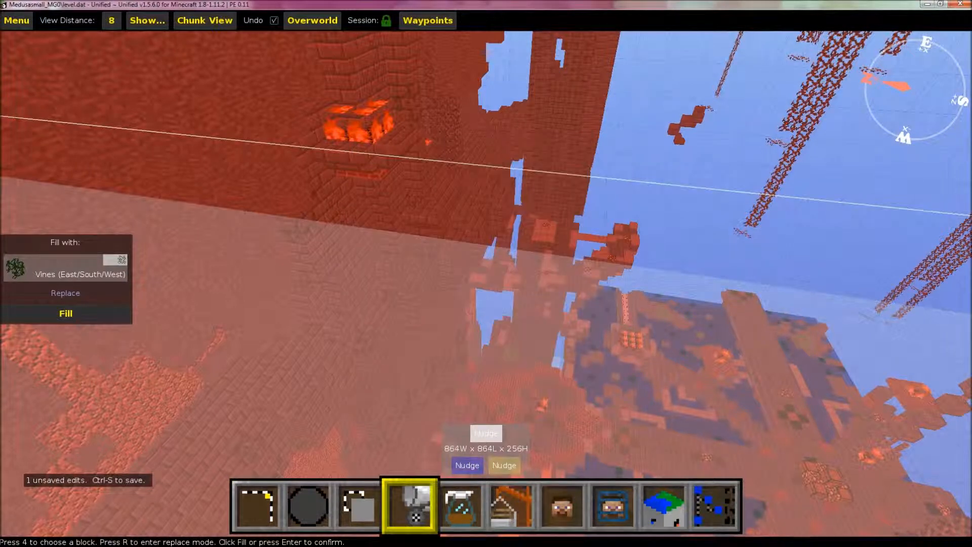
pyautogui.press('4')
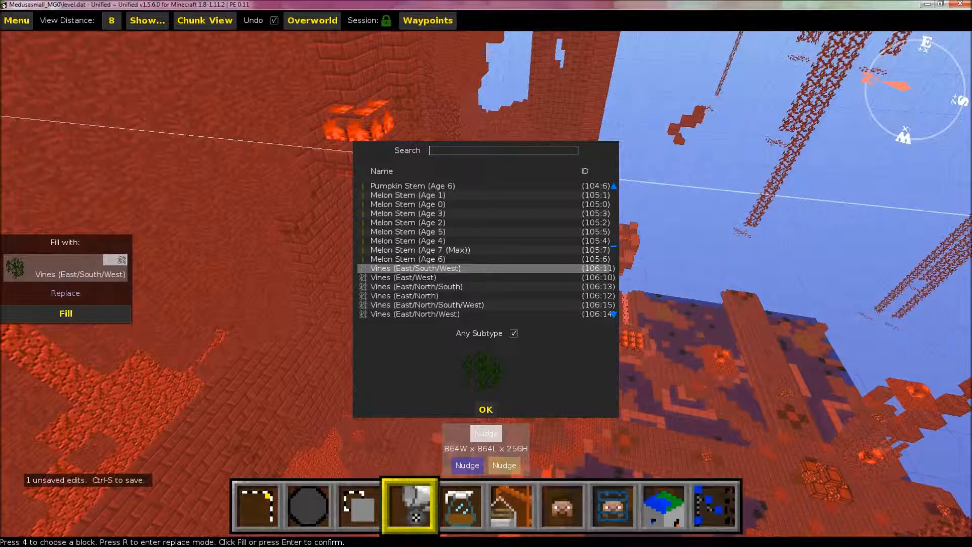
pyautogui.write('water')
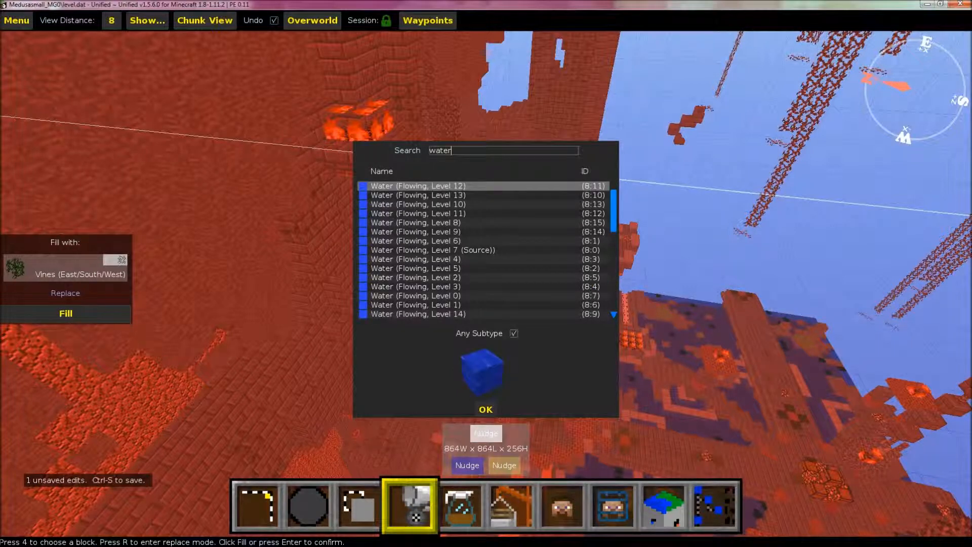
pyautogui.scroll(-2, 487, 250)
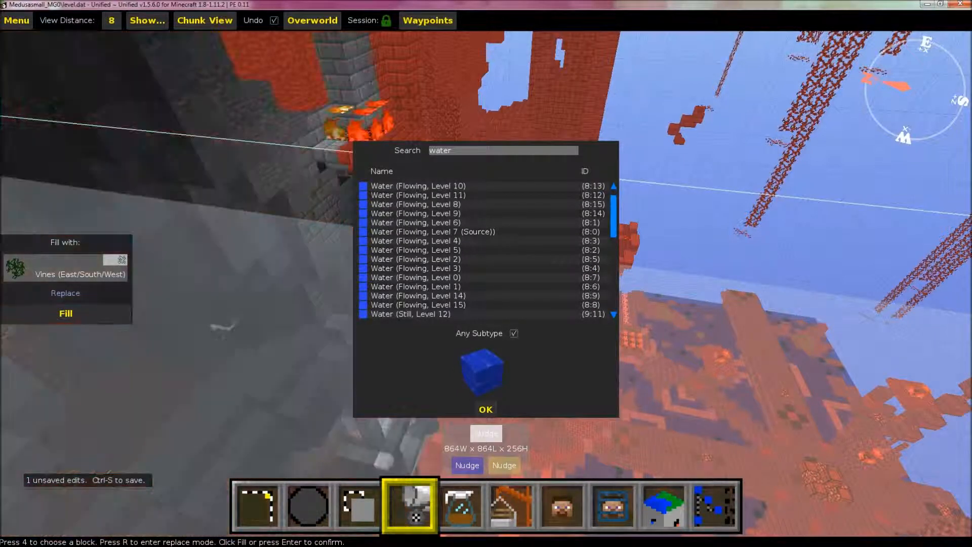
pyautogui.scroll(-1, 487, 250)
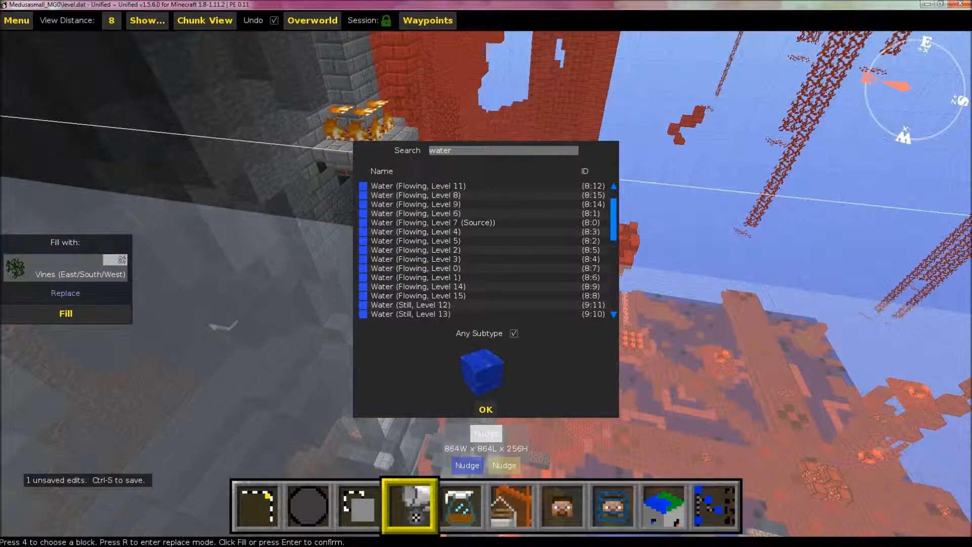
pyautogui.click(410, 313)
pyautogui.click(485, 409)
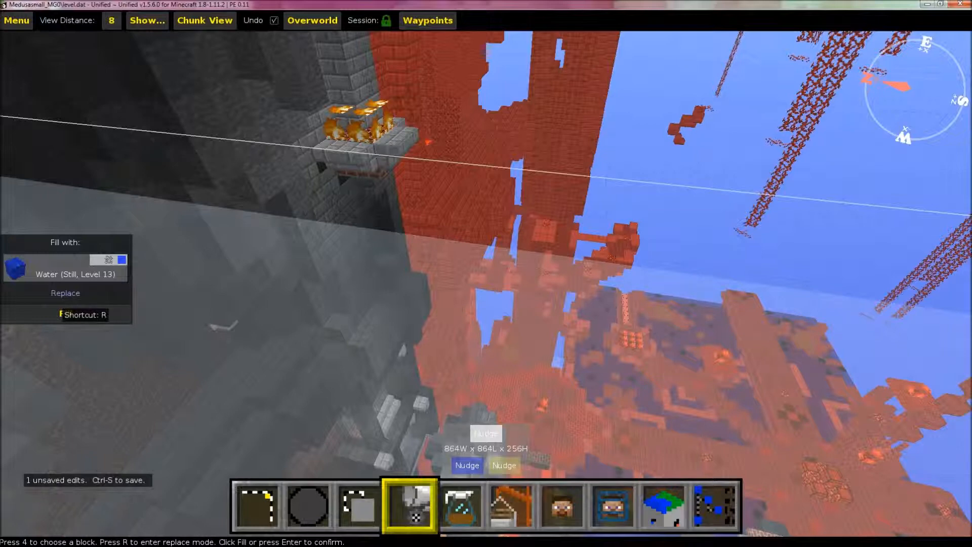
pyautogui.click(64, 293)
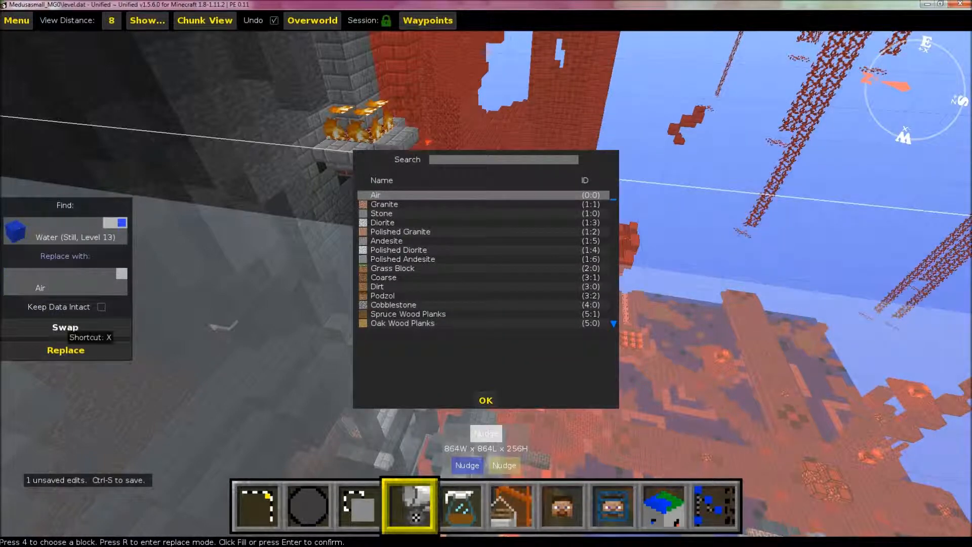
pyautogui.click(65, 350)
pyautogui.click(50, 349)
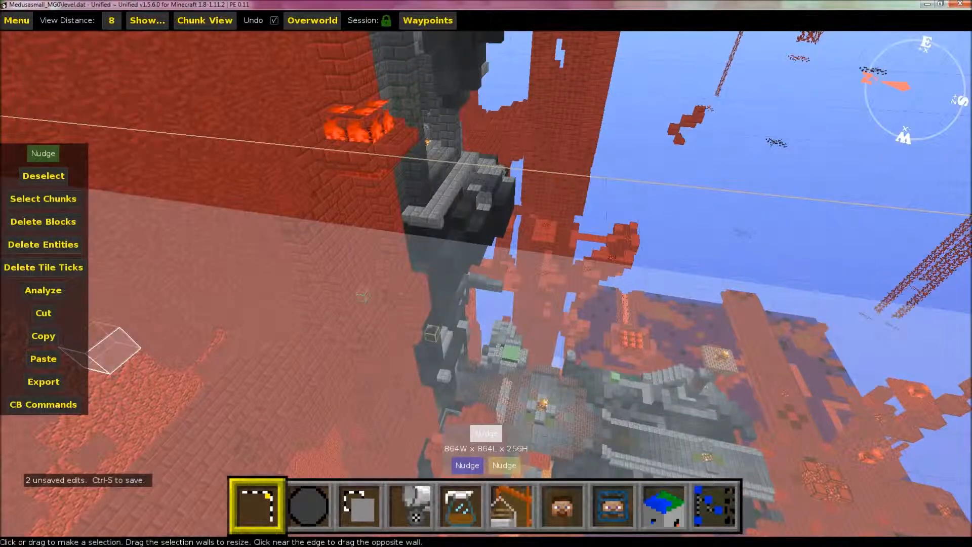
pyautogui.hotkey('ctrl', 's')
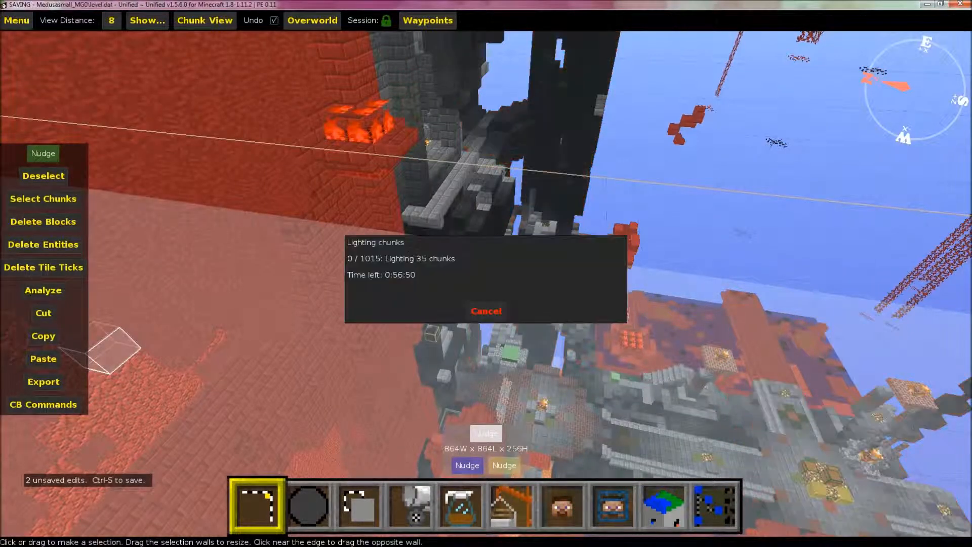